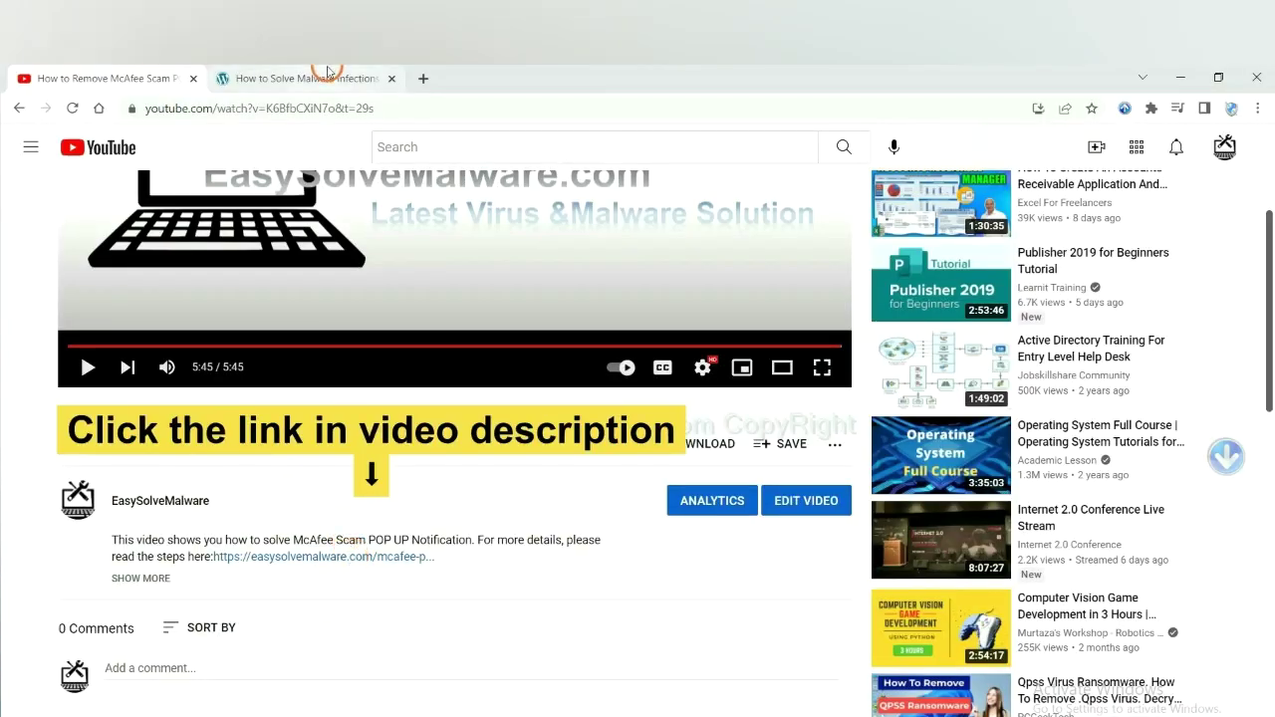
- Download SpyHunter for Windows and run the downloaded installer from the download bar
scroll(1267, 404, "down", 1)
scroll(1265, 405, "down", 2)
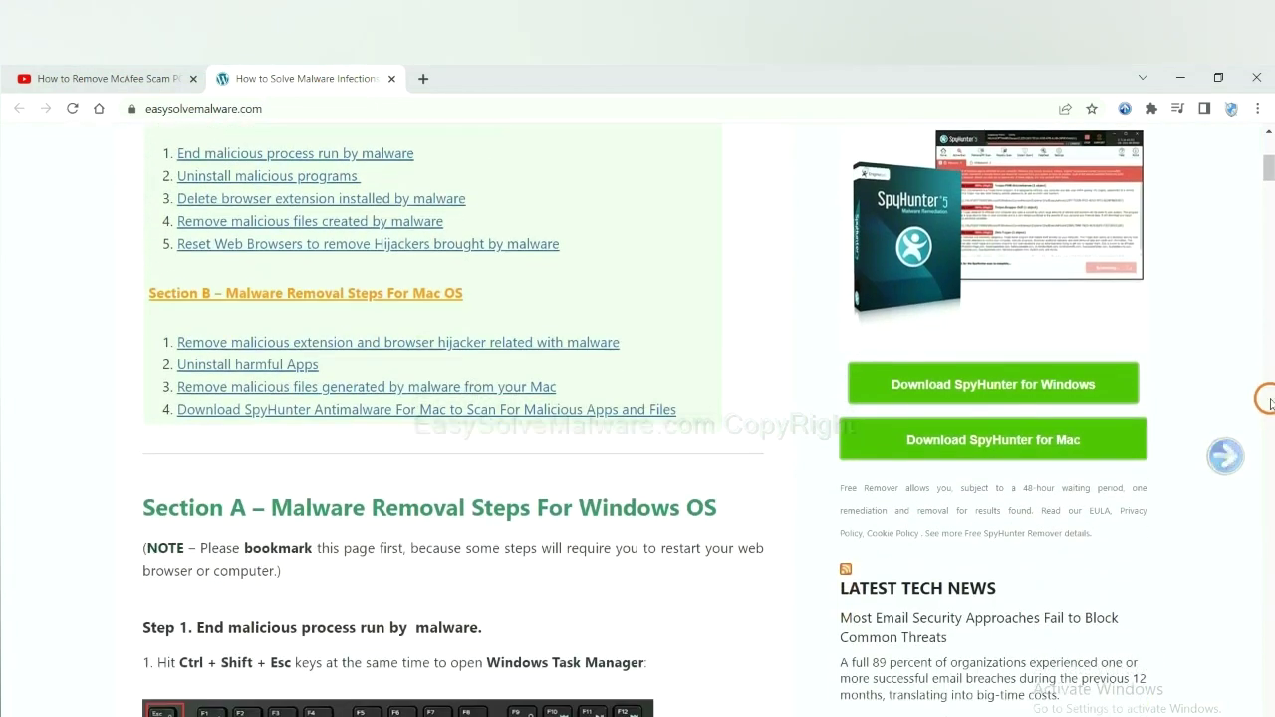
left_click(1084, 382)
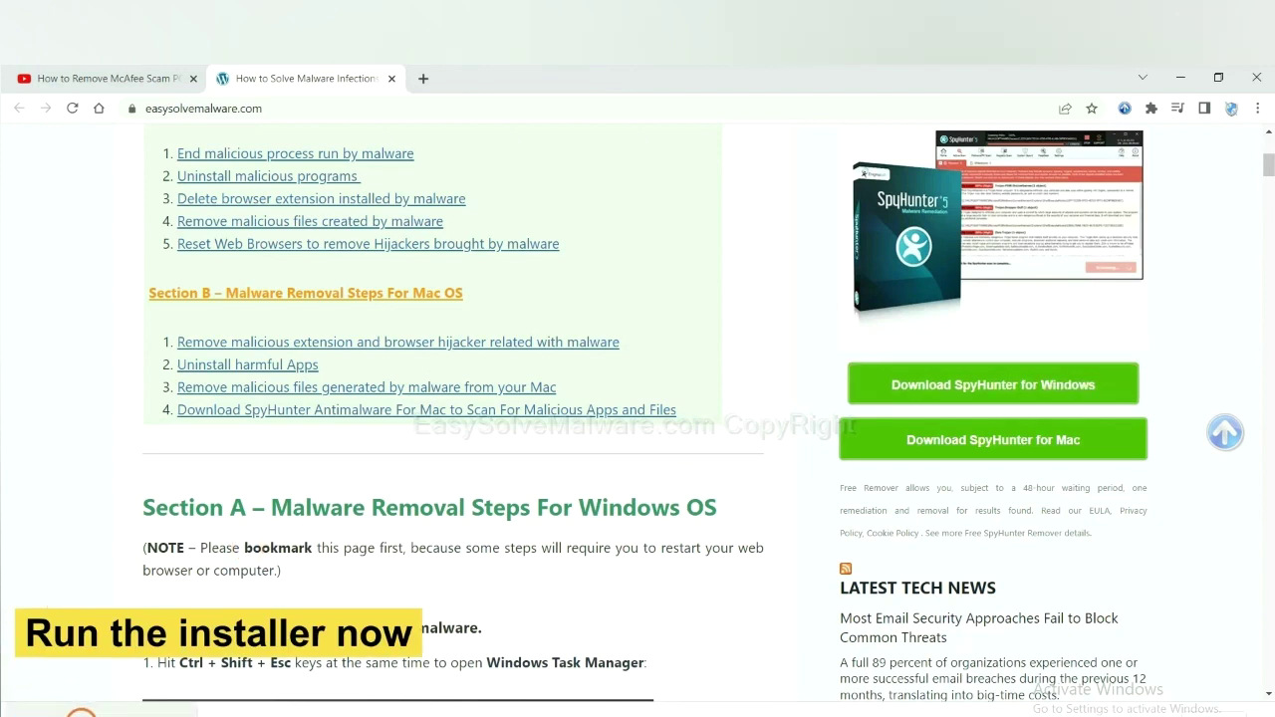
left_click(82, 711)
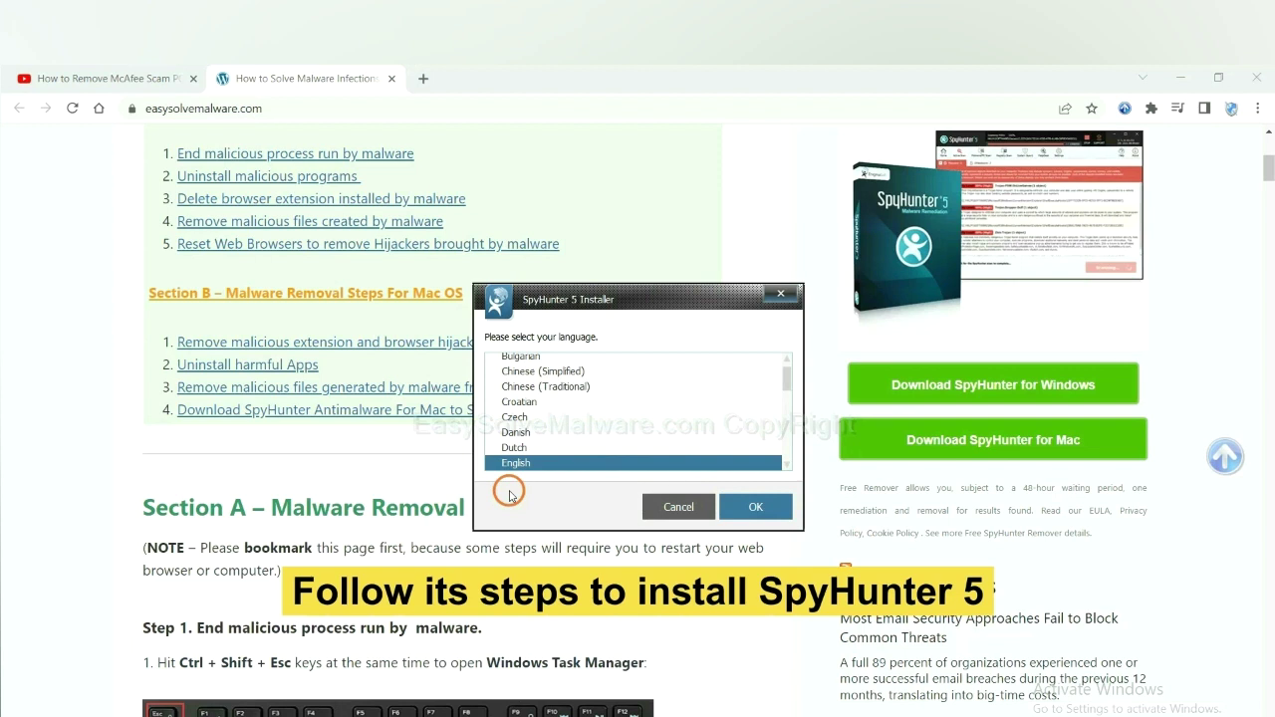
- Keep English as the installer language and continue past the introduction screen
left_click(739, 508)
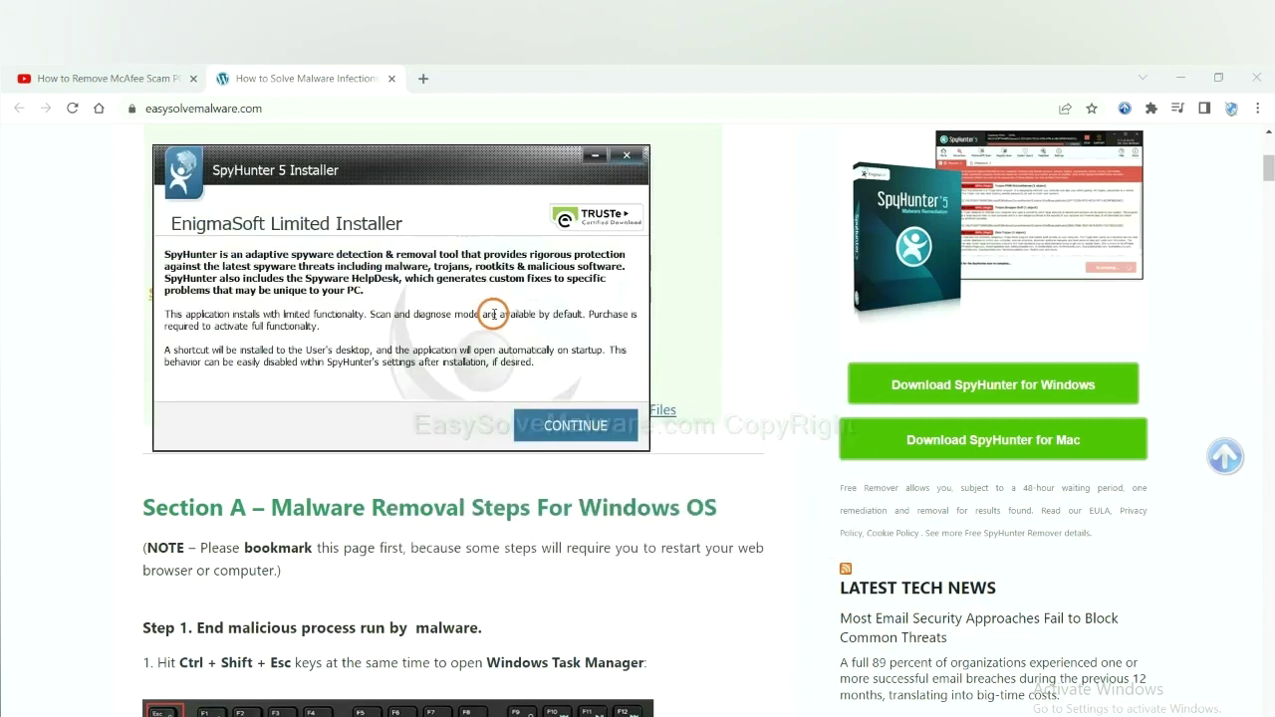
left_click(544, 426)
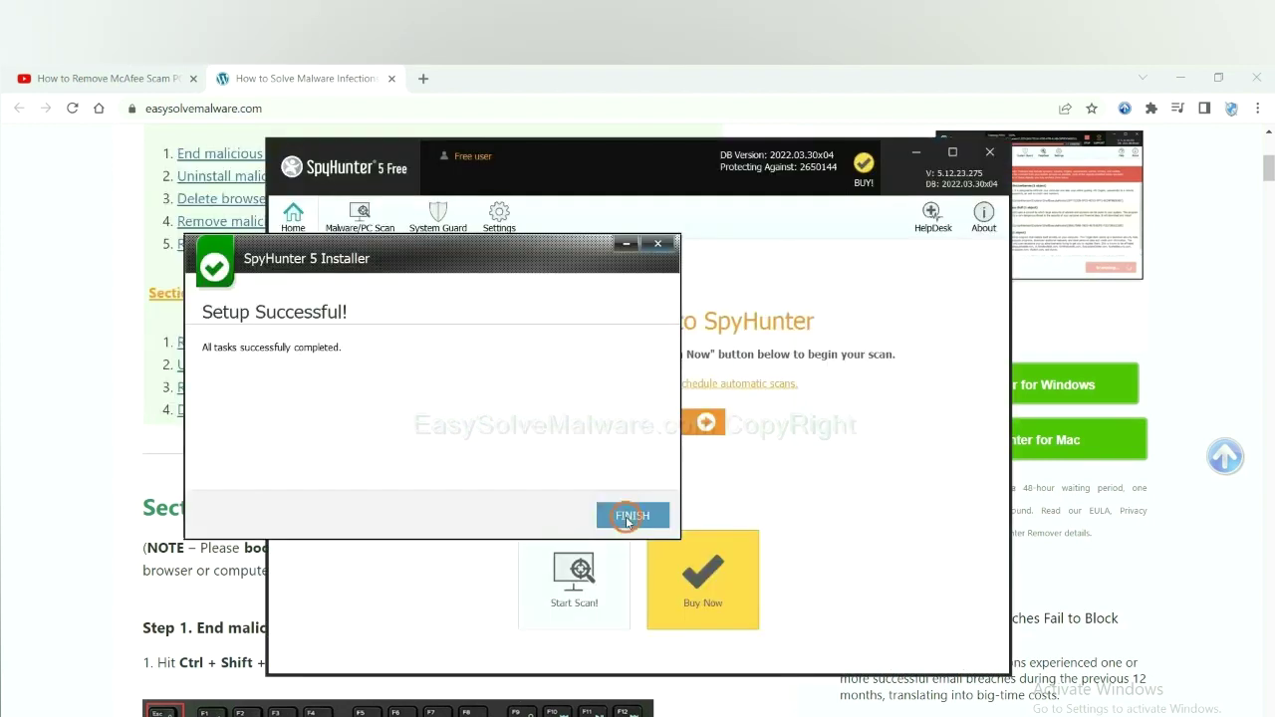
- Finish the installer, scan the computer, and proceed to remove the detected objects
left_click(616, 513)
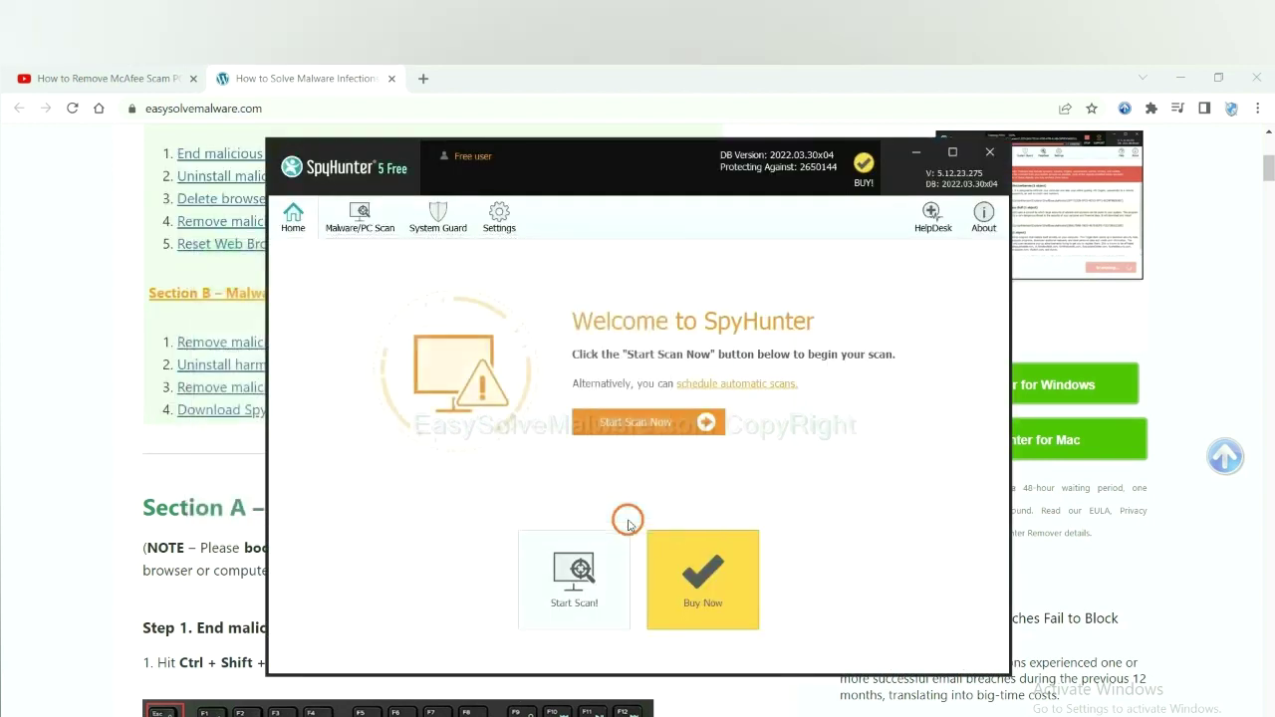
left_click(628, 428)
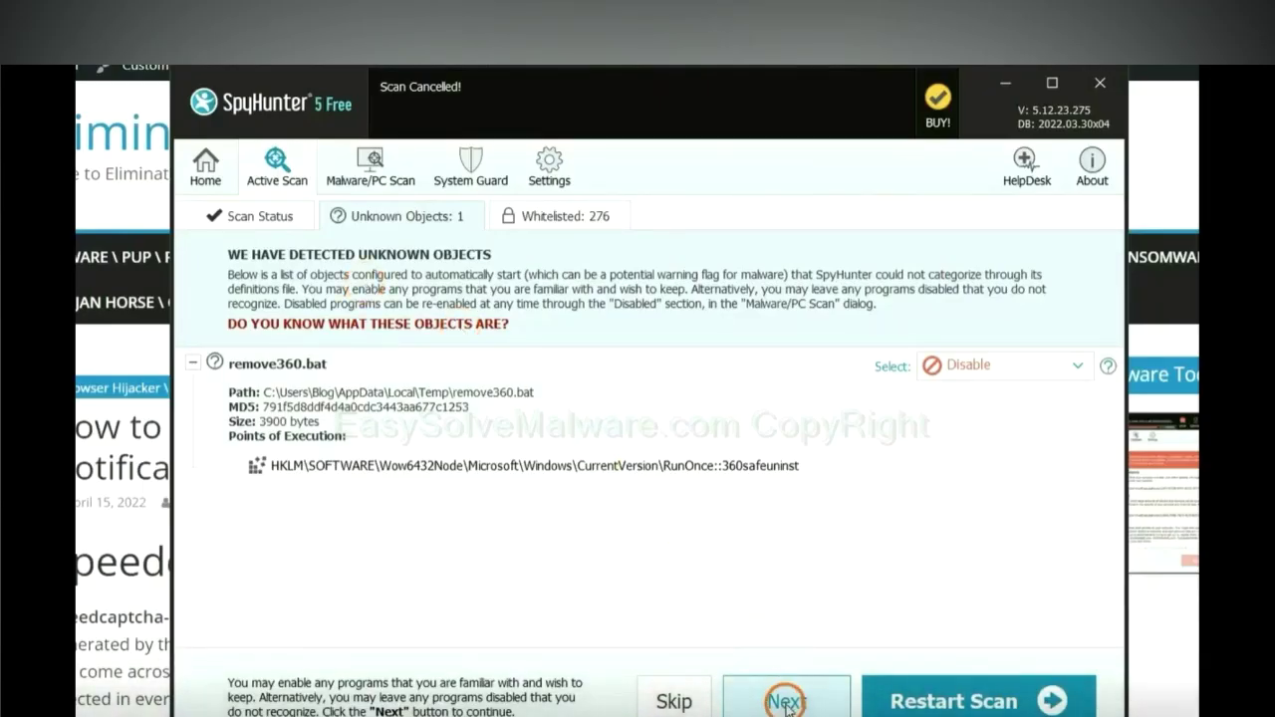
left_click(786, 703)
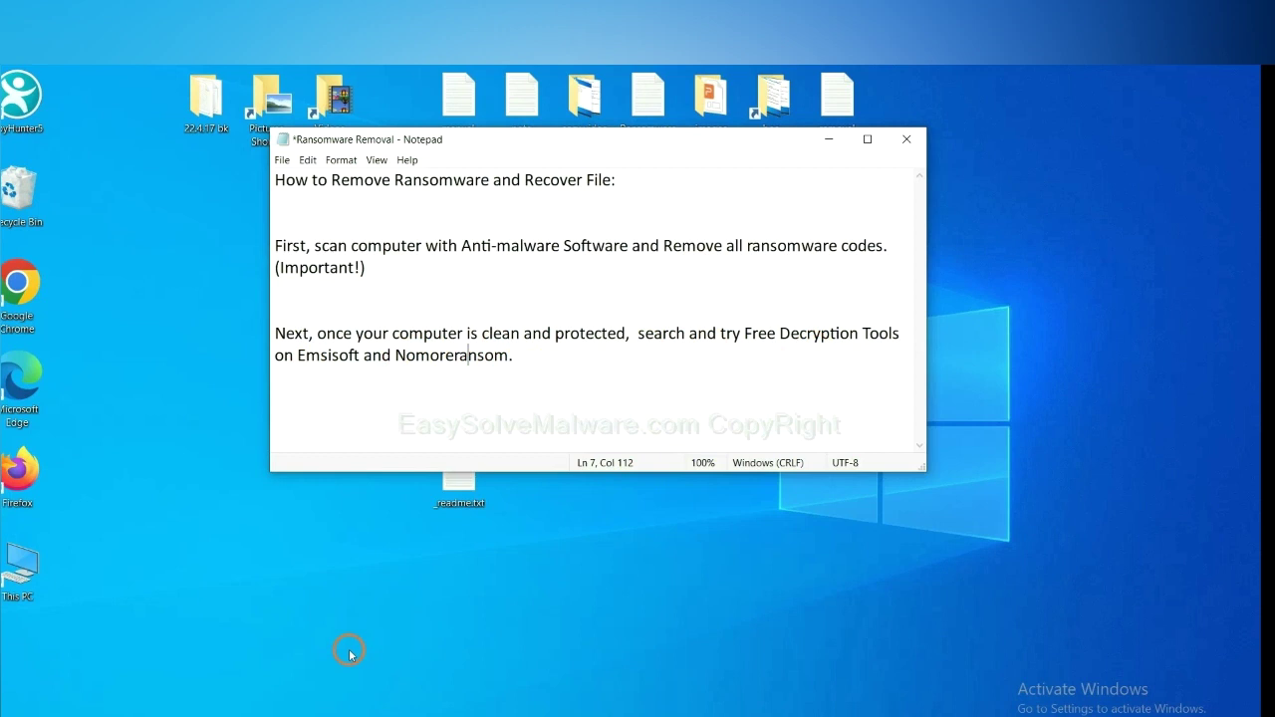
- Open the jhdd File Virus removal guide and follow its Step 4 Emsisoft decryption-tools link
mouse_move(209, 712)
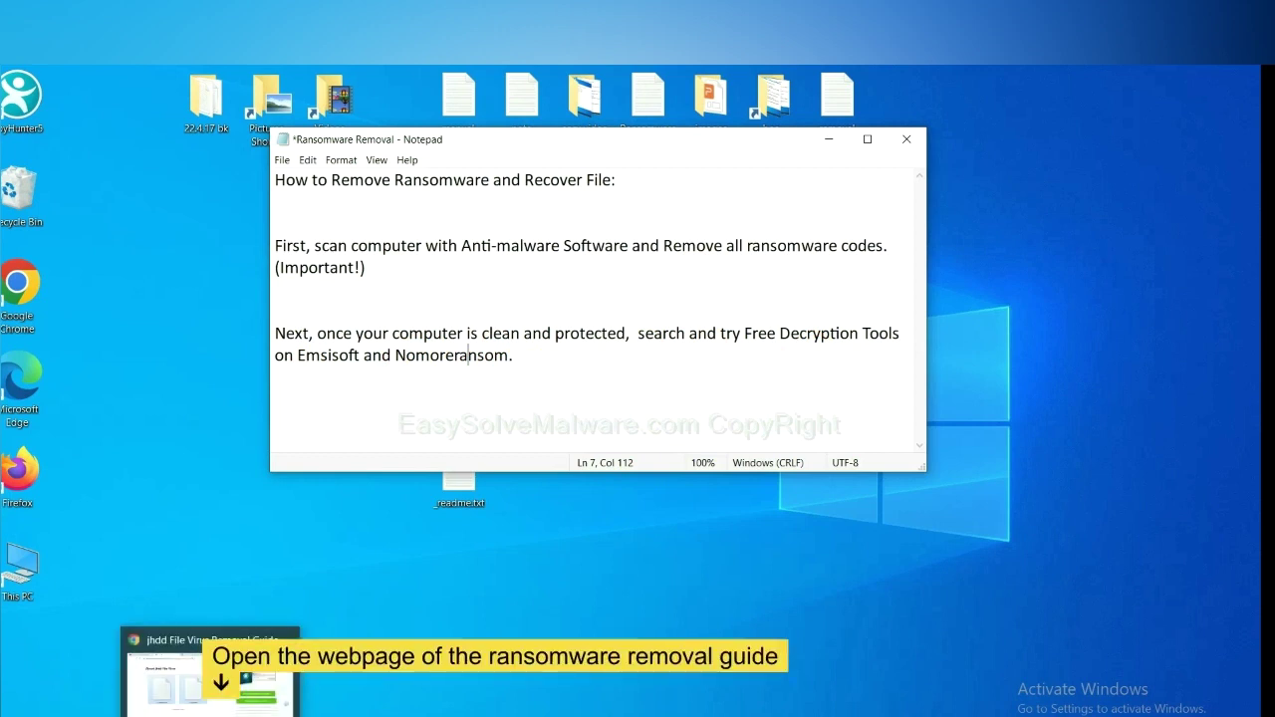
left_click(209, 677)
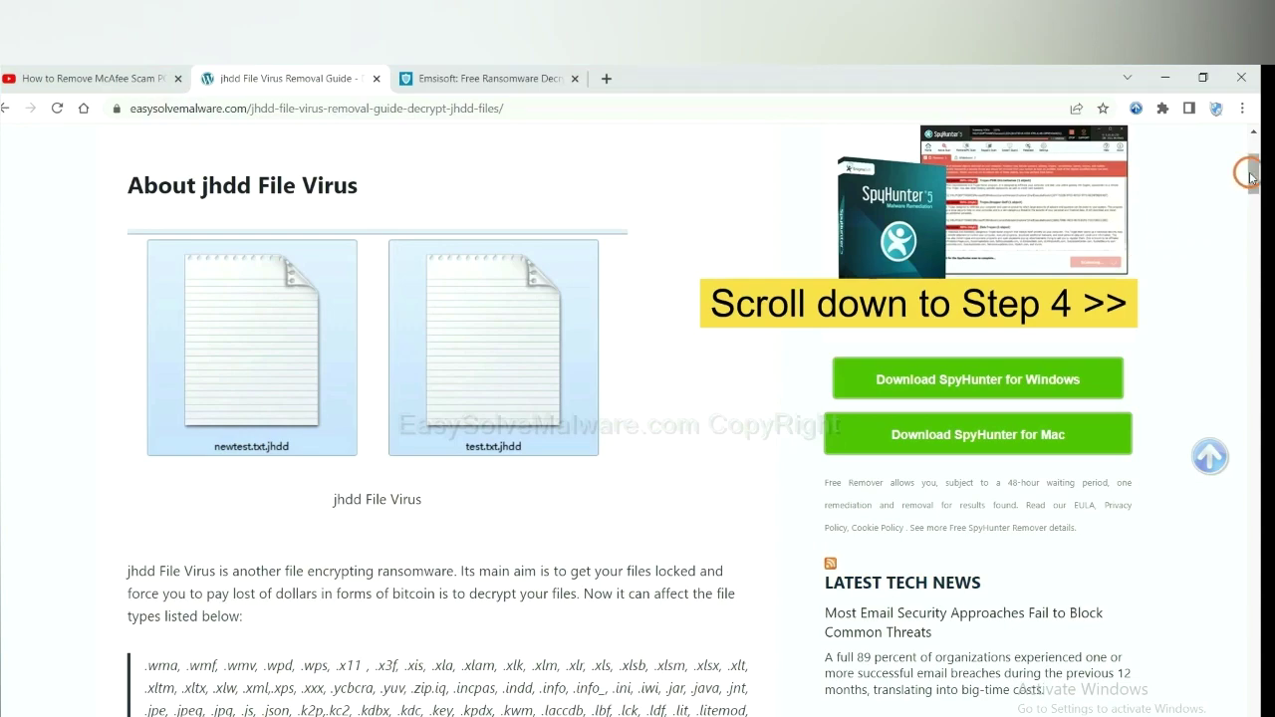
left_click_drag(1254, 162, 1247, 635)
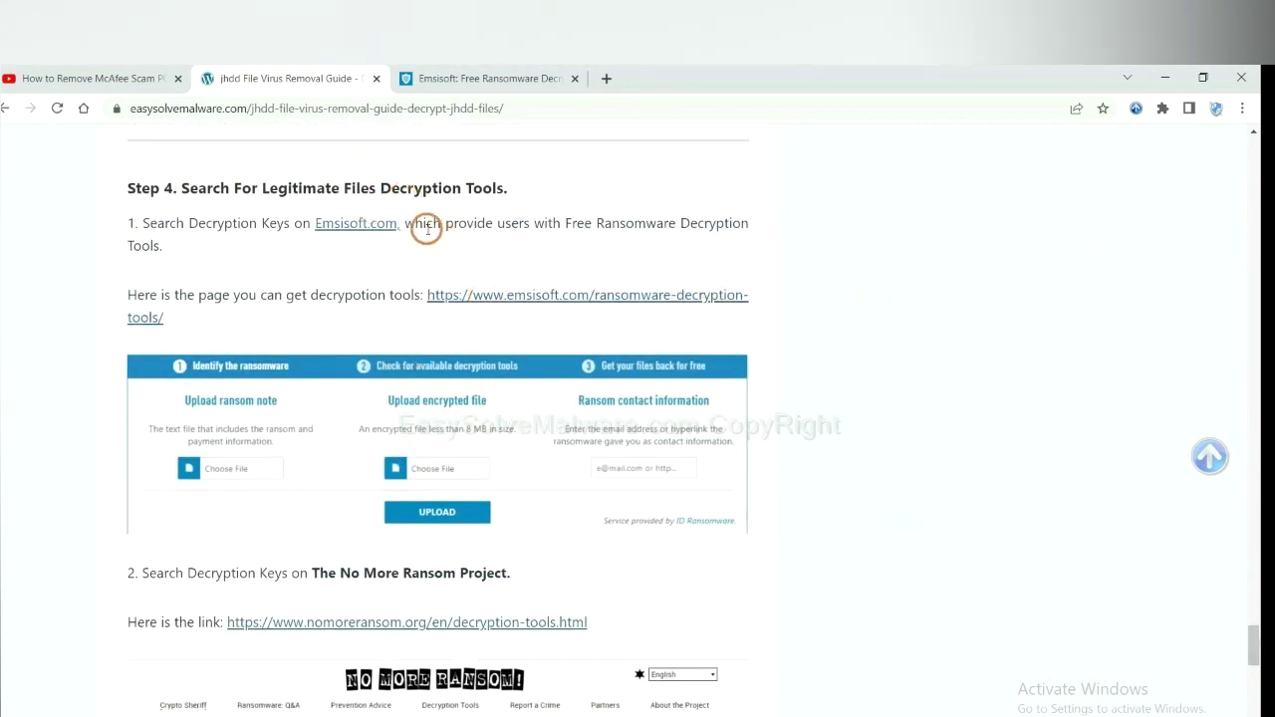
scroll(428, 289, "down", 3)
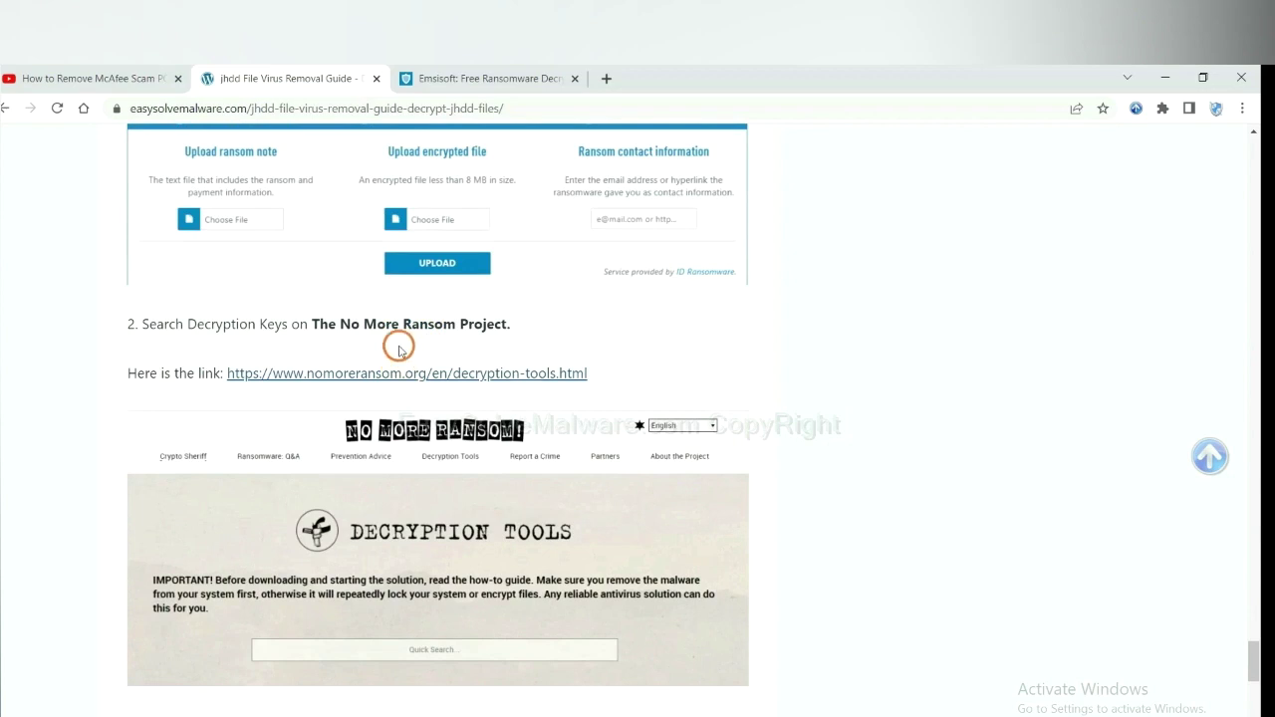
scroll(549, 367, "up", 3)
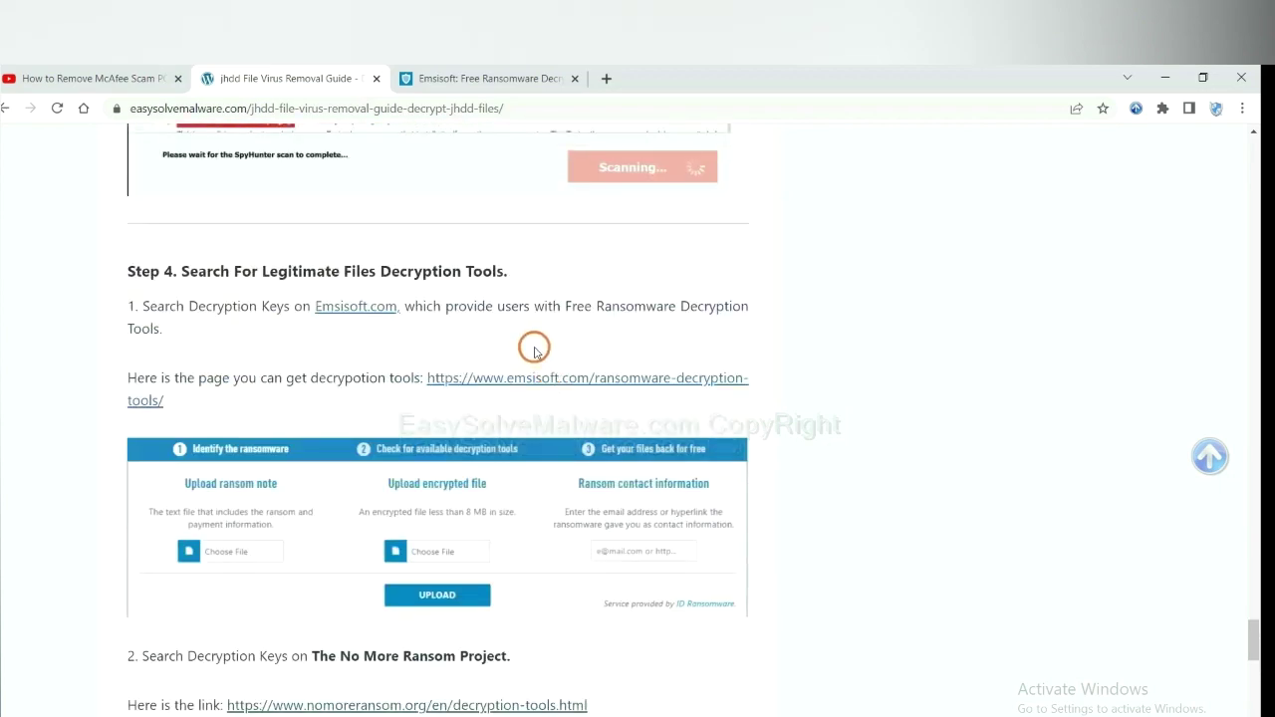
left_click(526, 379)
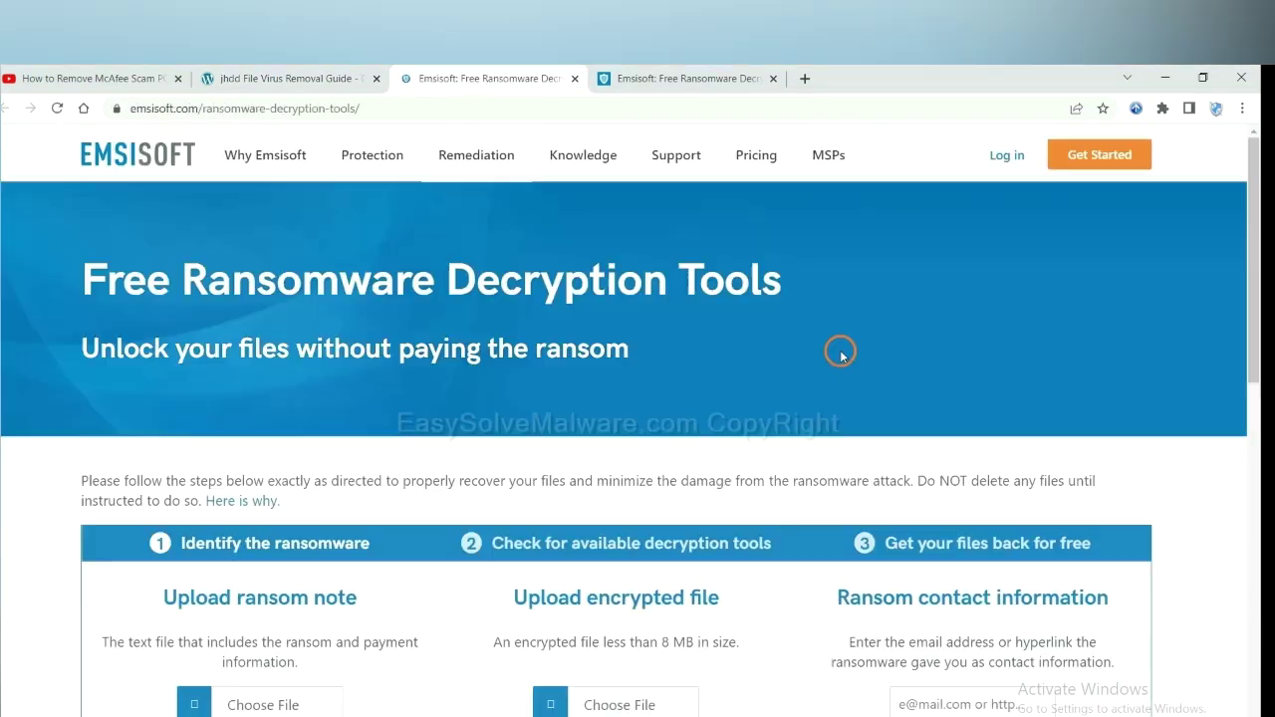
- Scroll the Emsisoft decryption tools page down to the upload form
scroll(826, 345, "down", 3)
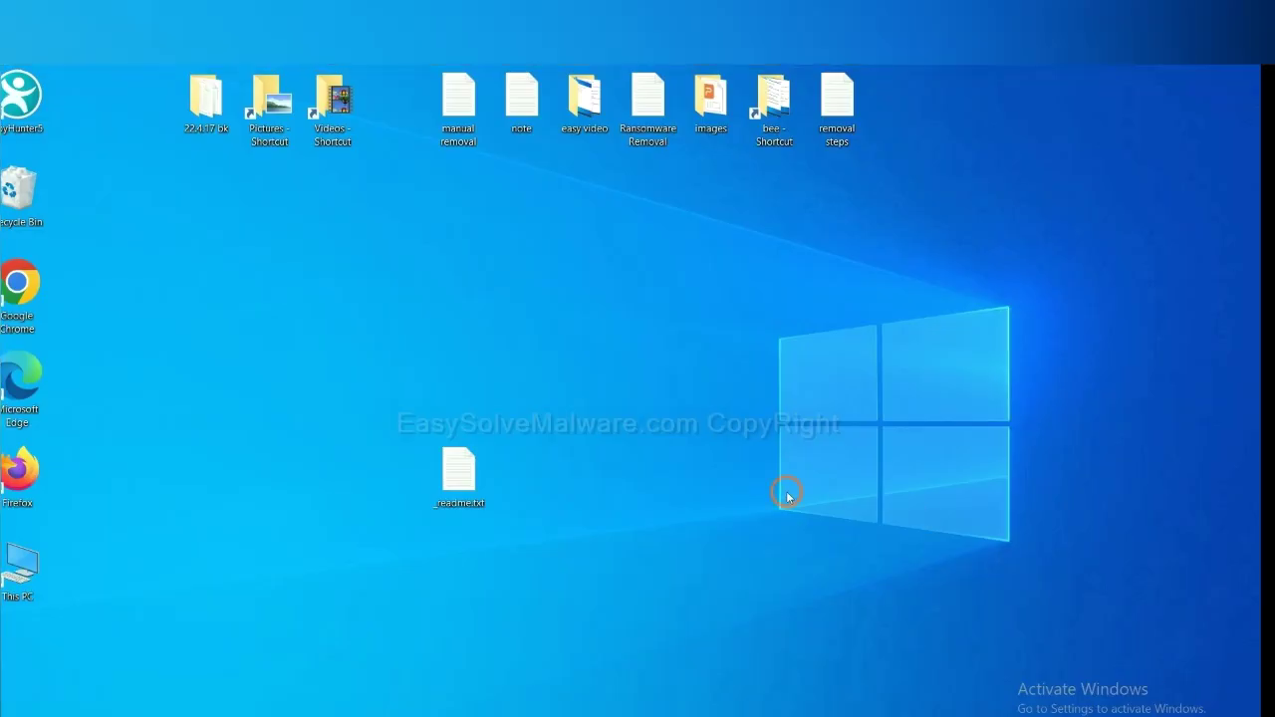
- Open _readme.txt from the desktop and select the ransomware's contact e-mail address
double_click(463, 473)
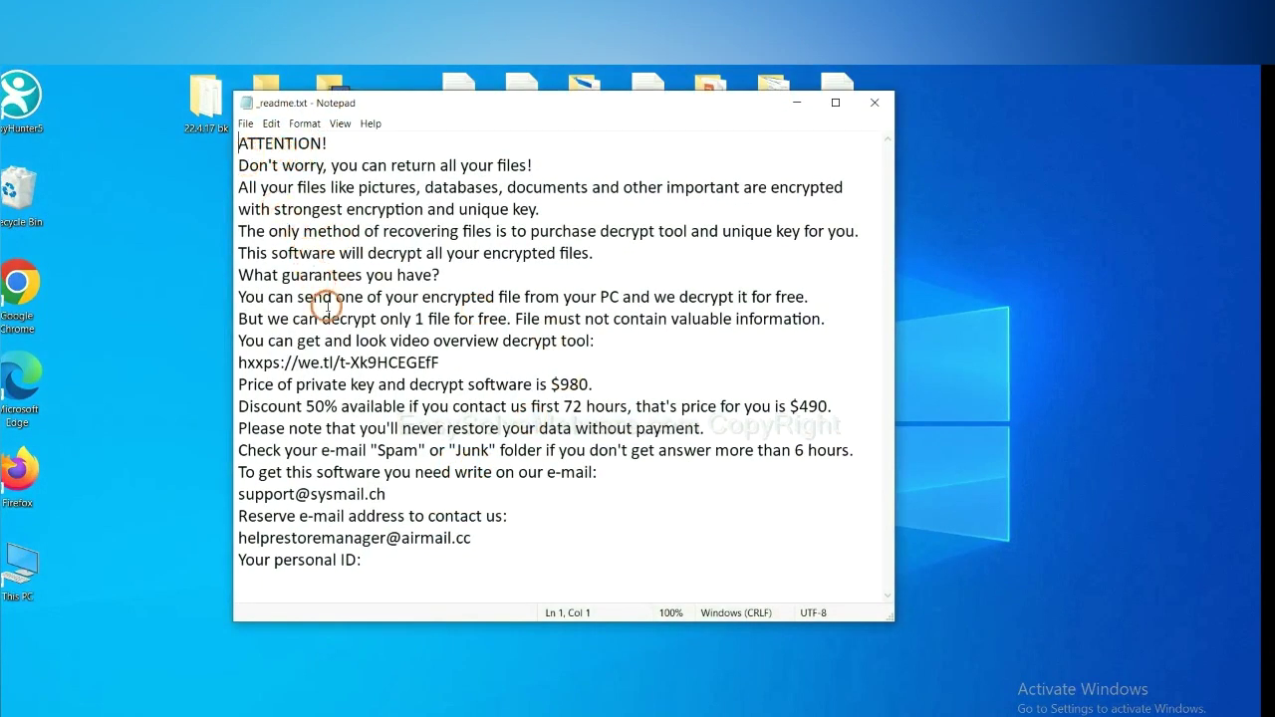
left_click_drag(408, 496, 206, 486)
key("ctrl+c")
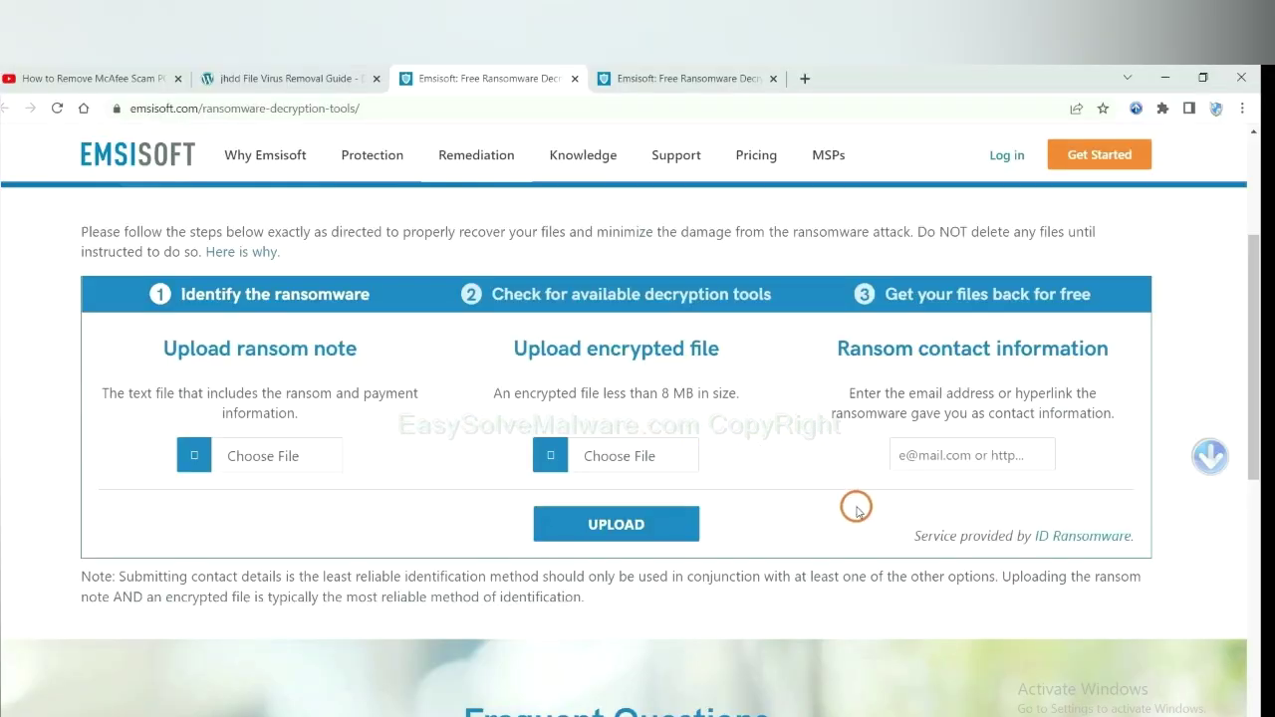
- Paste the copied contact e-mail into the ransom contact field and submit for identification
left_click(967, 454)
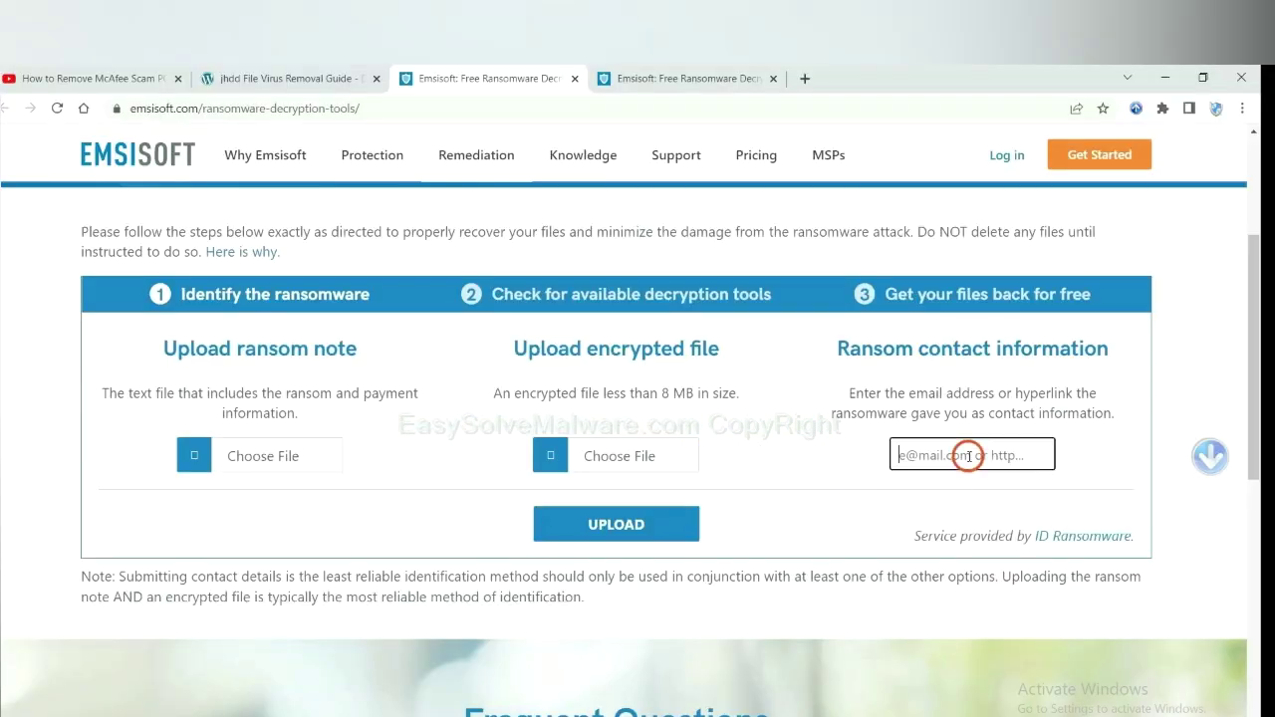
key("ctrl+v")
key("Escape")
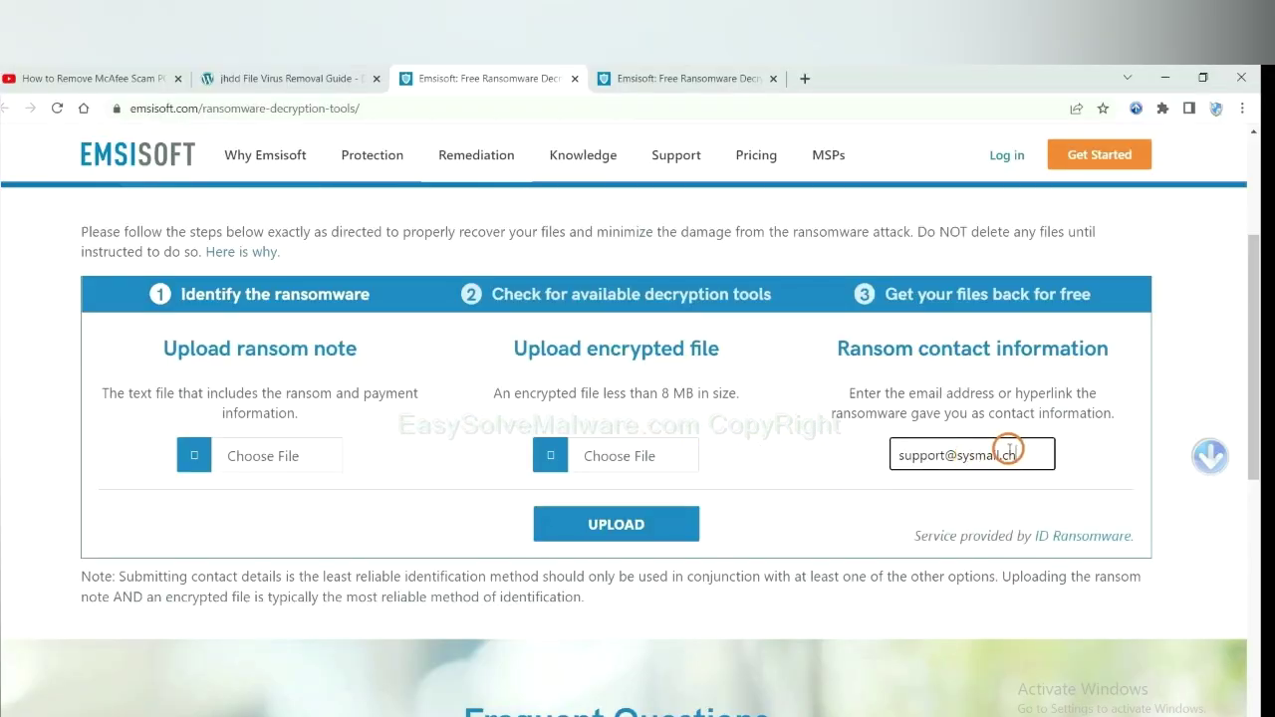
left_click(667, 522)
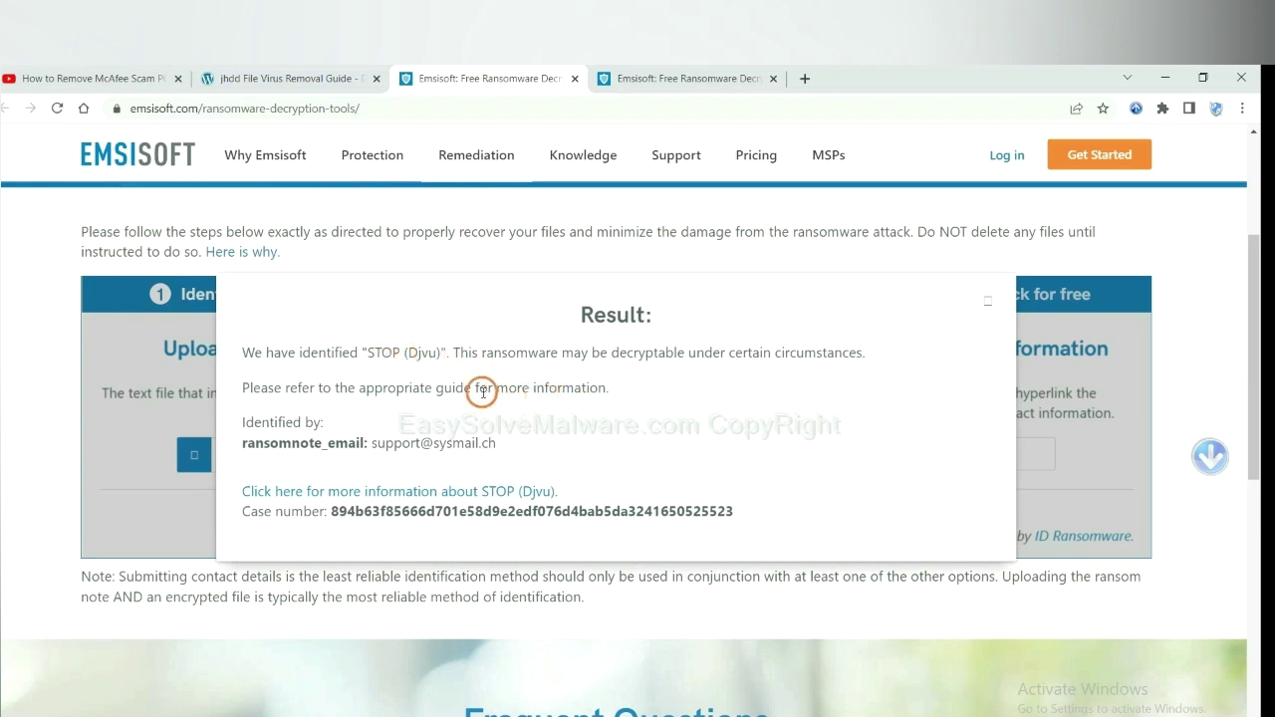
- Read the STOP (Djvu) blog article, then follow its STOP Djvu decryptor link
left_click(412, 494)
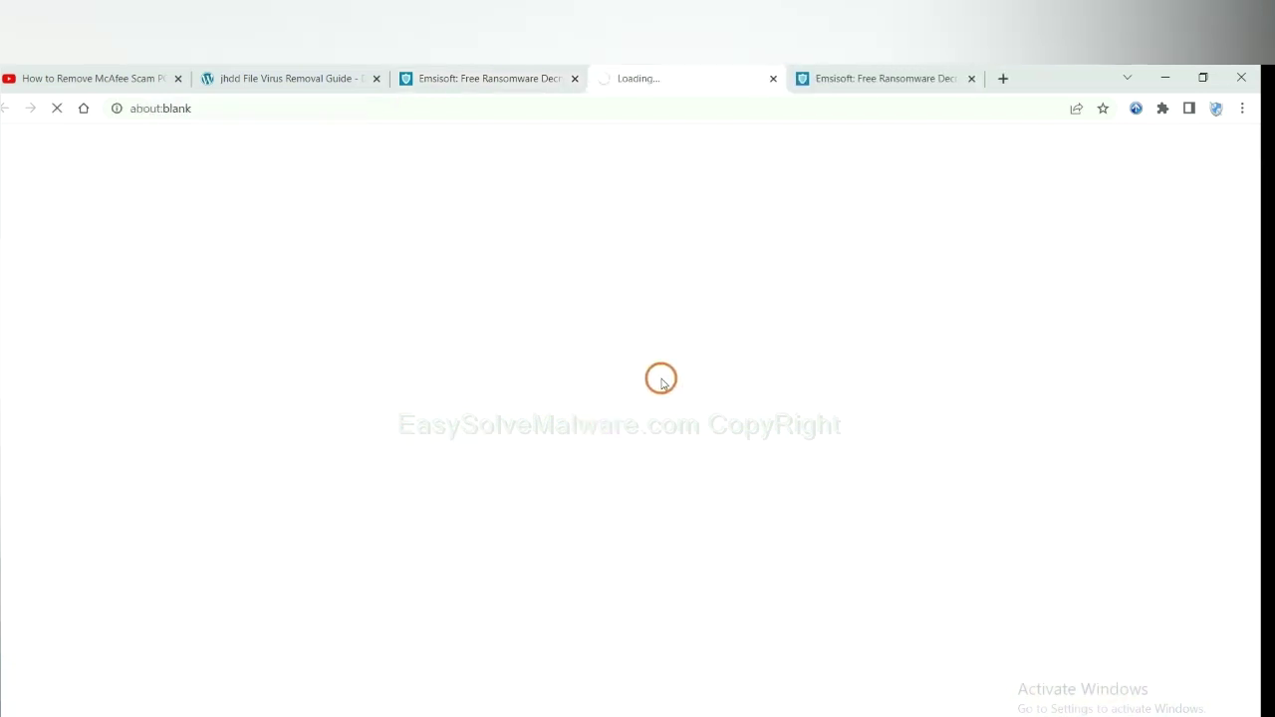
scroll(668, 373, "down", 2)
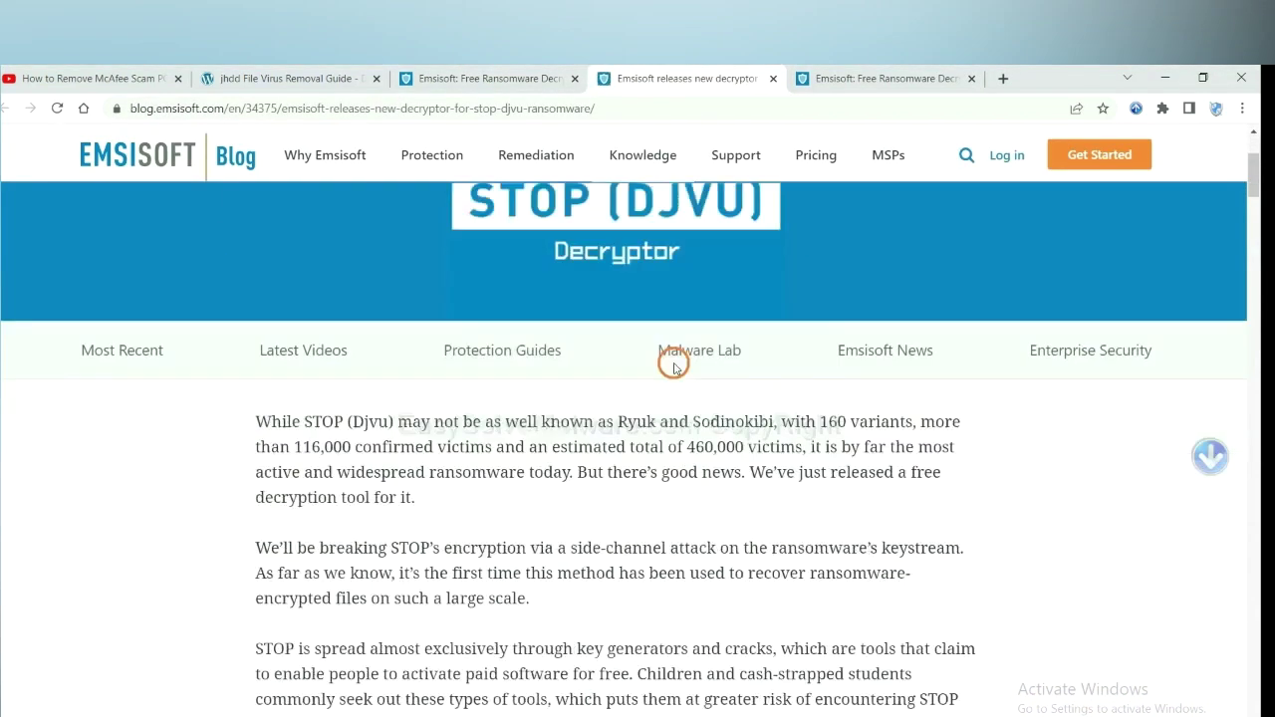
scroll(633, 346, "down", 8)
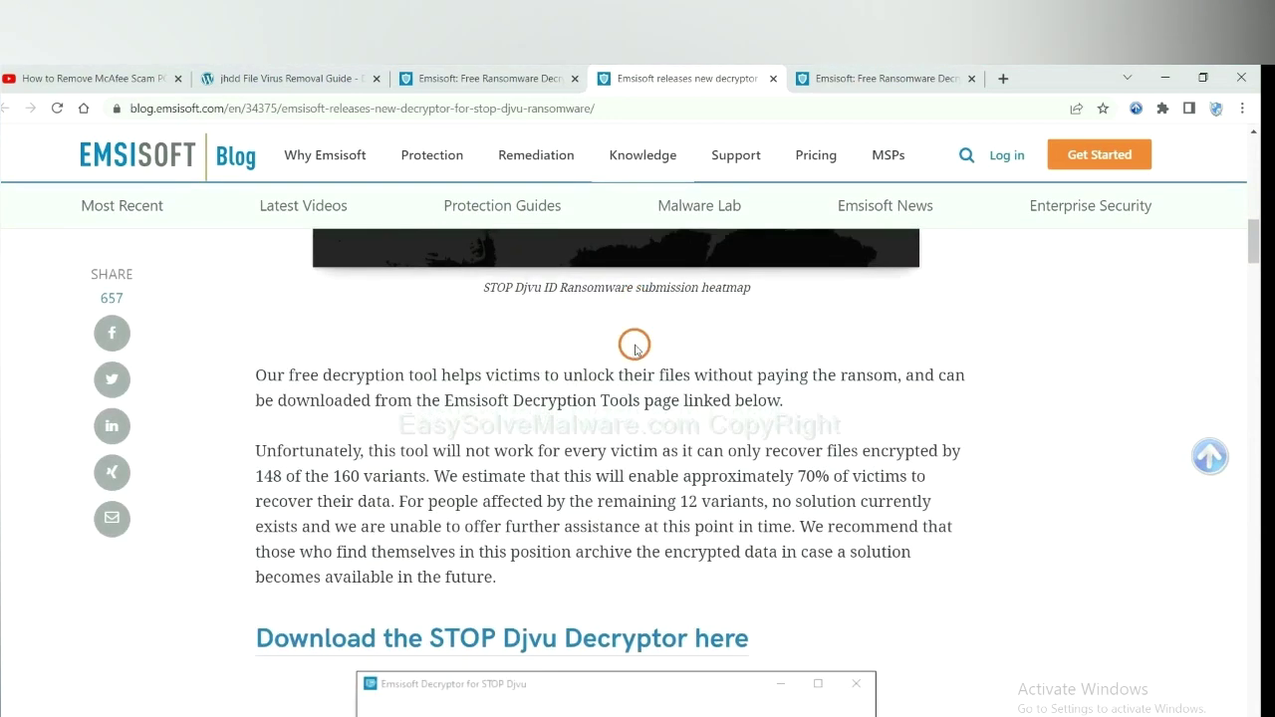
scroll(635, 347, "down", 9)
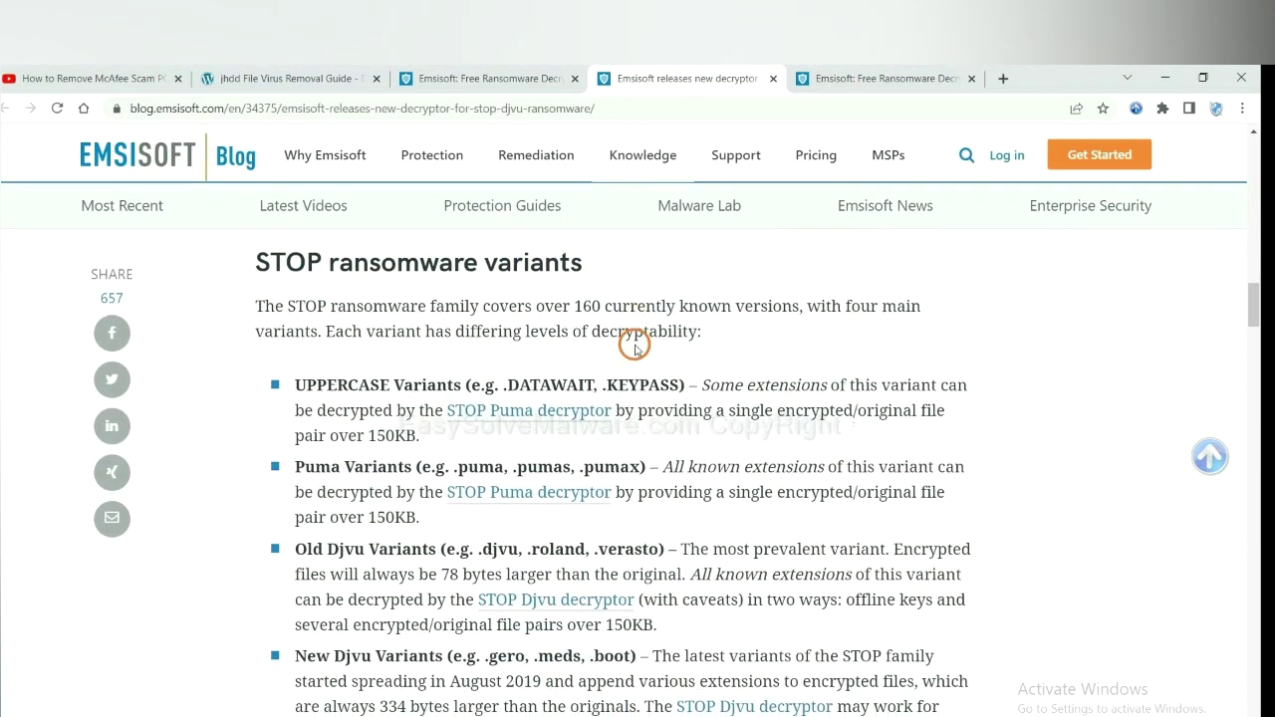
scroll(634, 347, "down", 1)
scroll(612, 342, "up", 1)
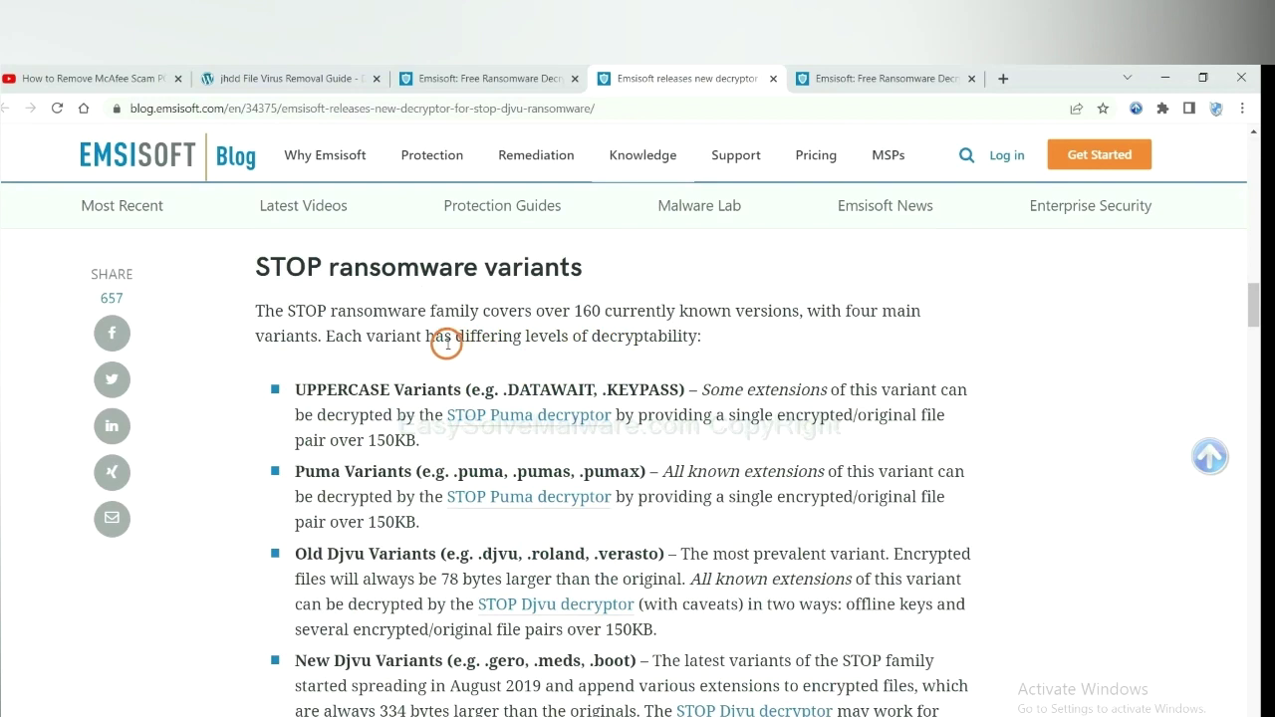
scroll(445, 389, "down", 1)
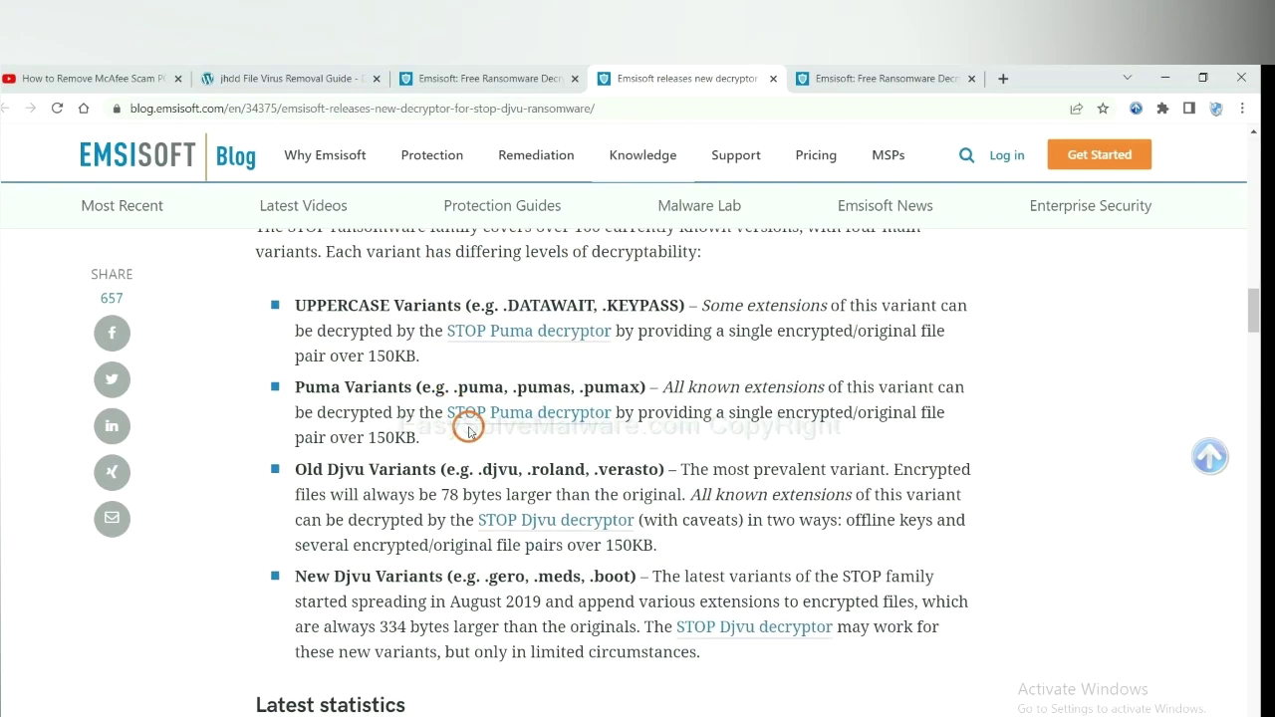
scroll(463, 423, "down", 2)
scroll(473, 417, "down", 1)
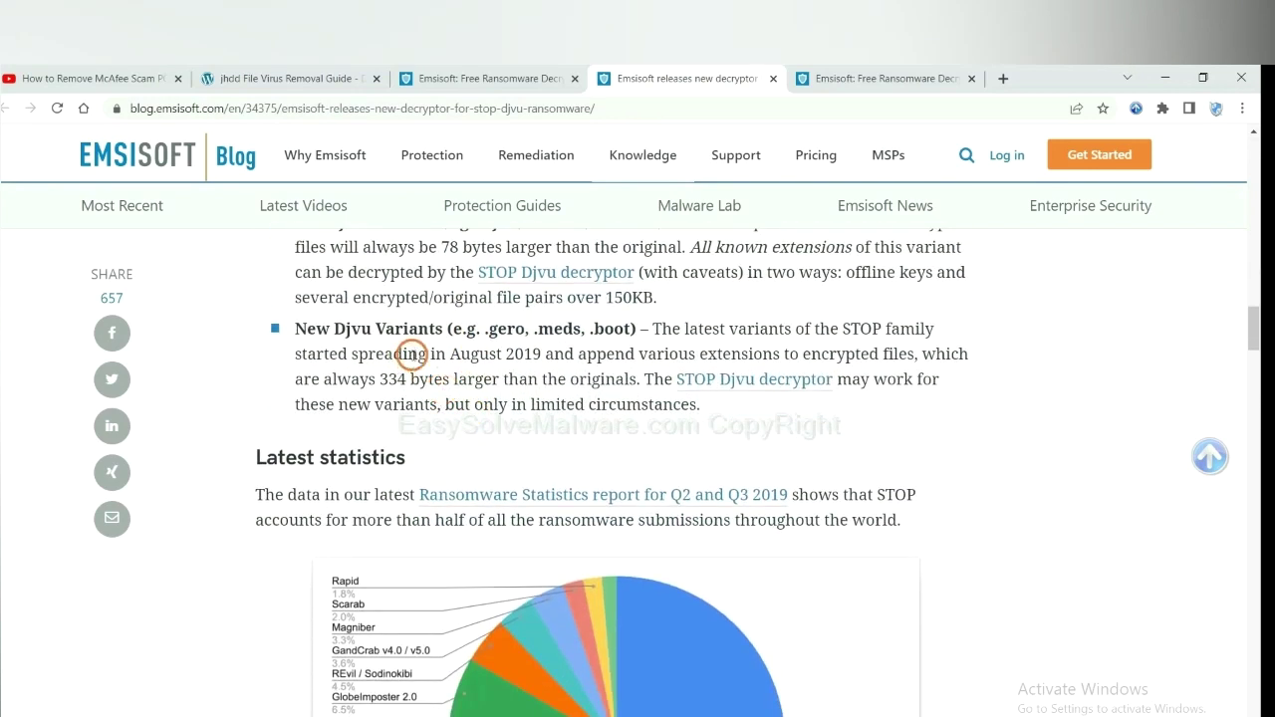
left_click(732, 383)
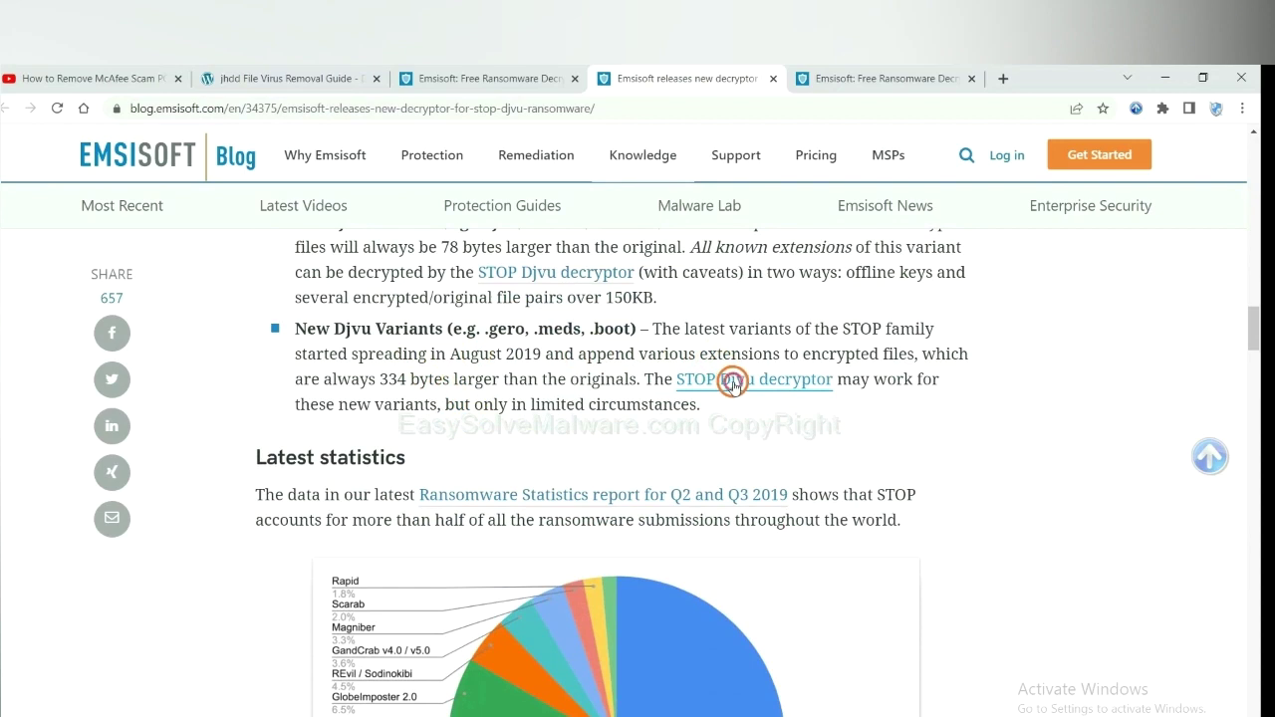
scroll(732, 382, "down", 3)
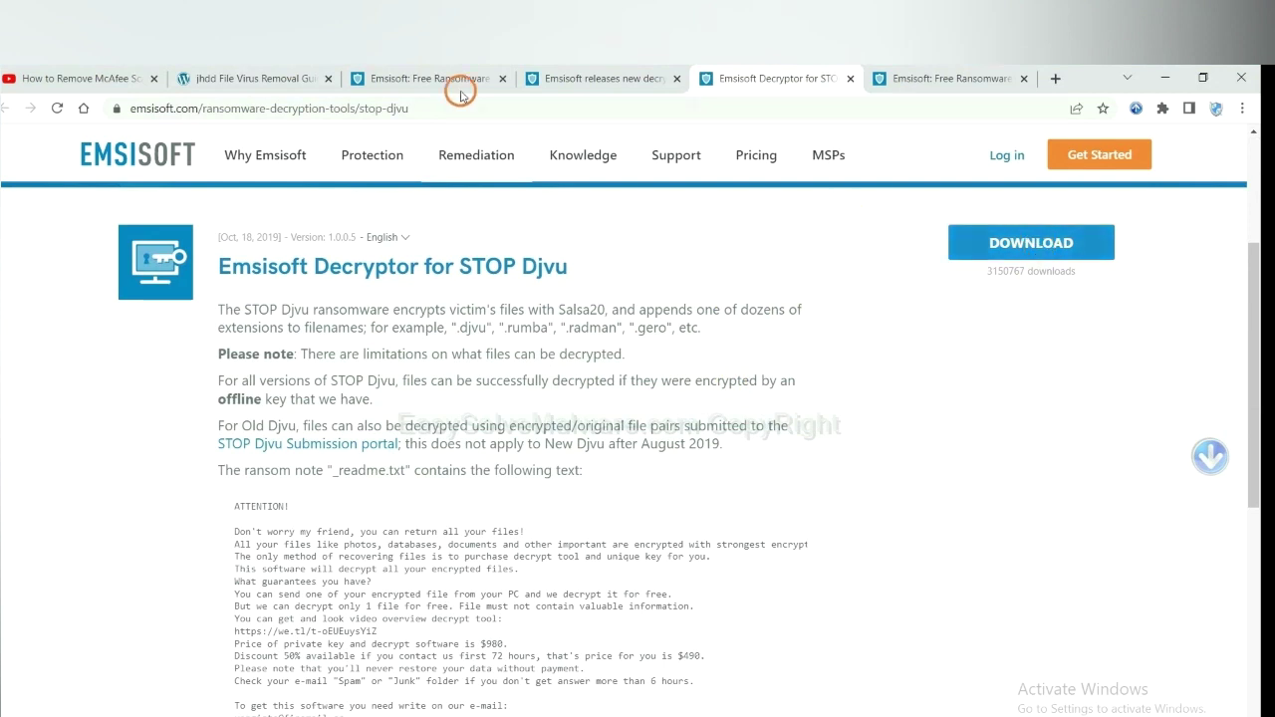
- Return to the jhdd guide and open the No More Ransom decryption tools site
left_click(194, 79)
scroll(457, 488, "down", 4)
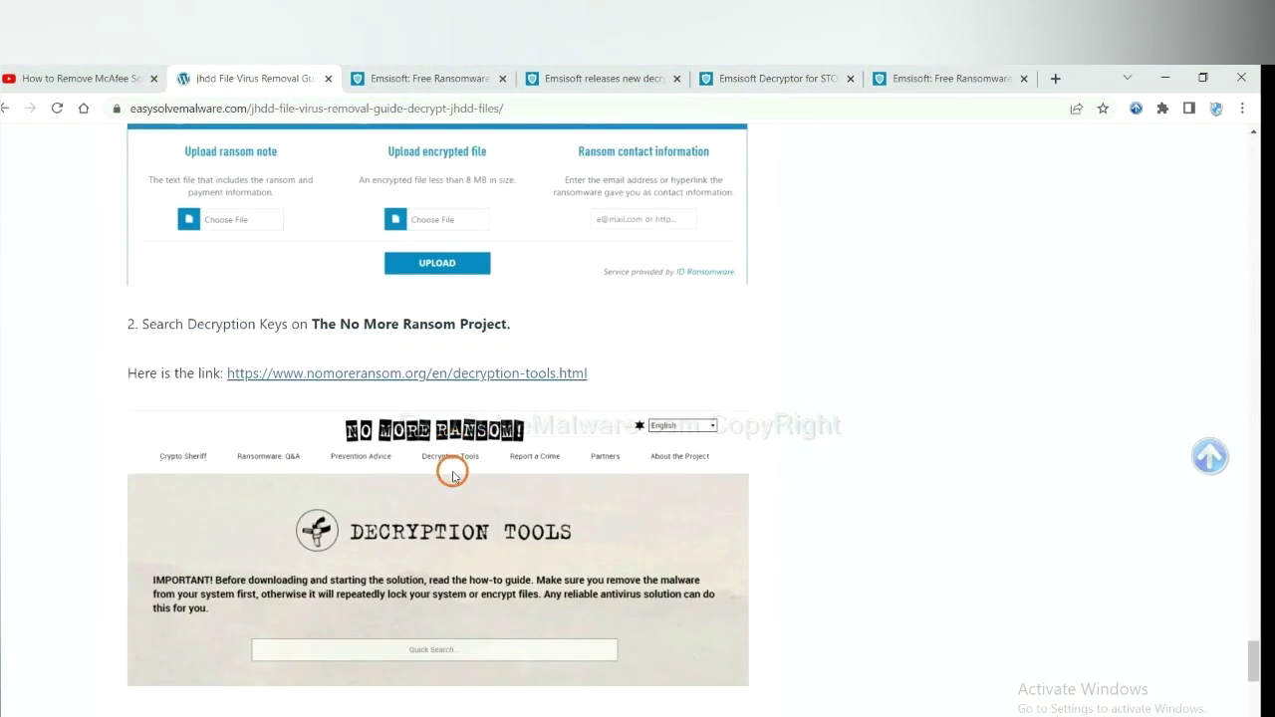
left_click(464, 293)
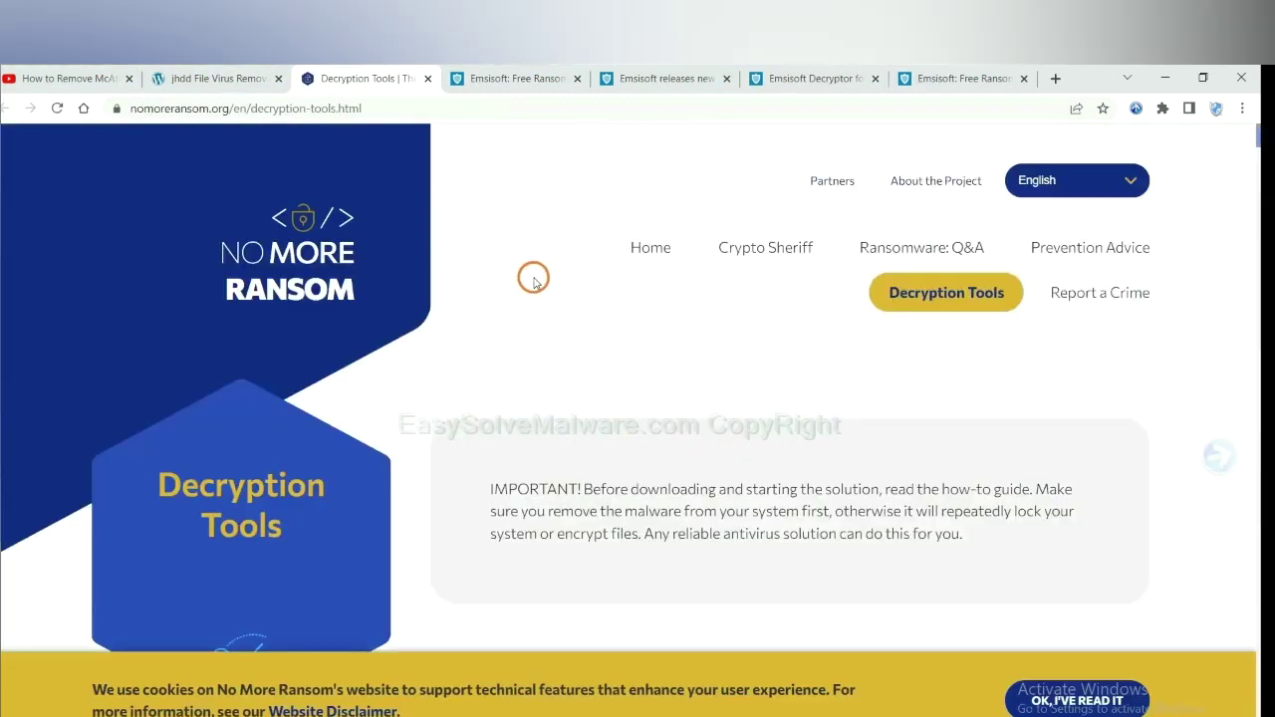
- Search the decryption tools for 'djvu' and expand the djvu Ransom entry
scroll(653, 355, "down", 3)
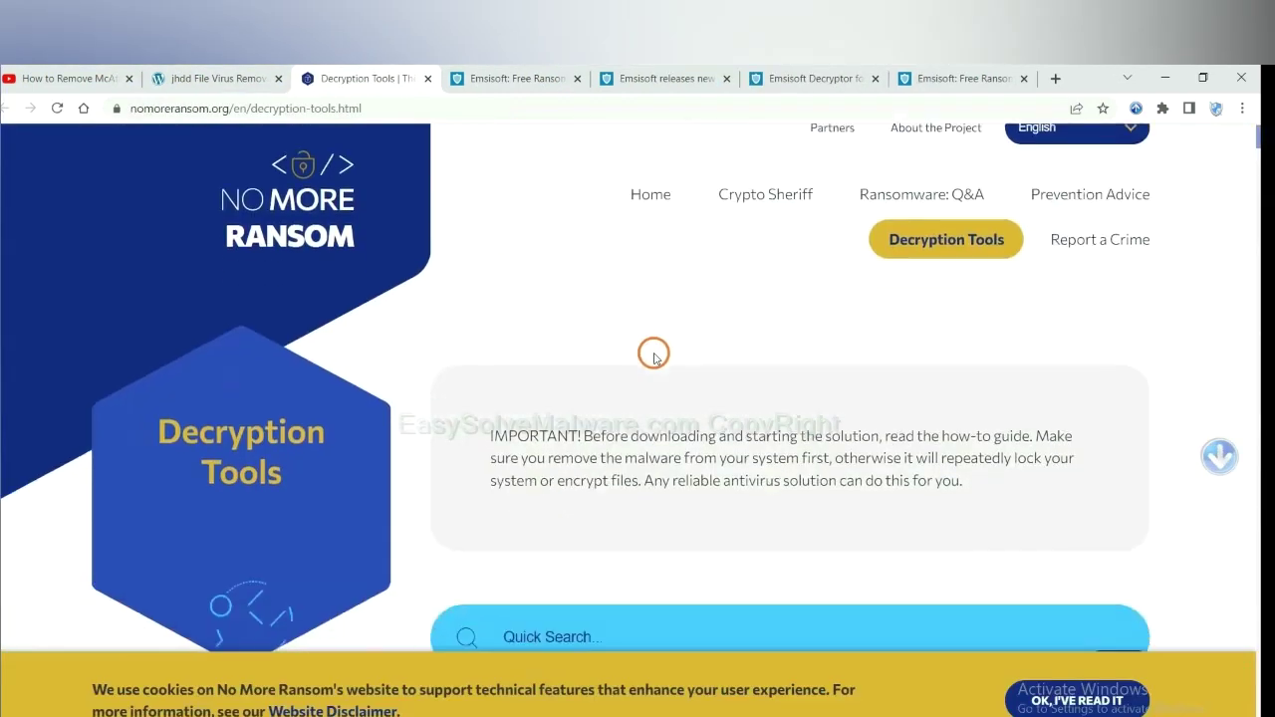
left_click(634, 453)
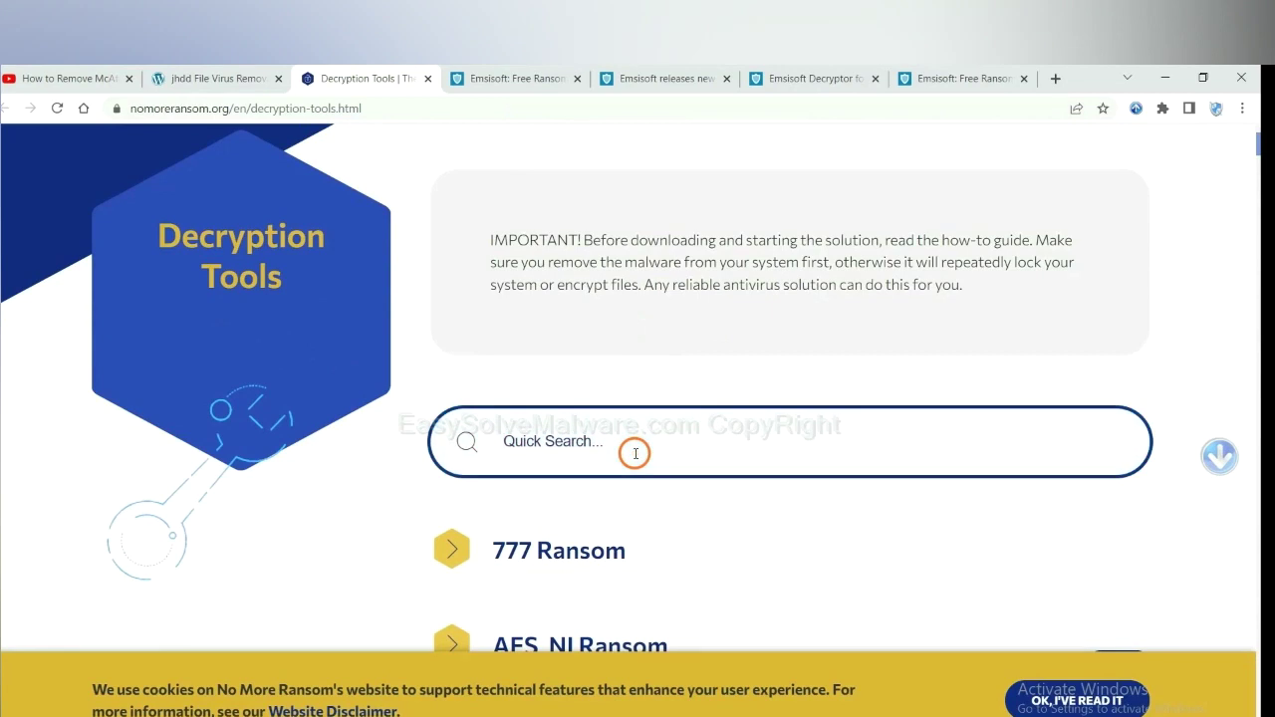
type("djv")
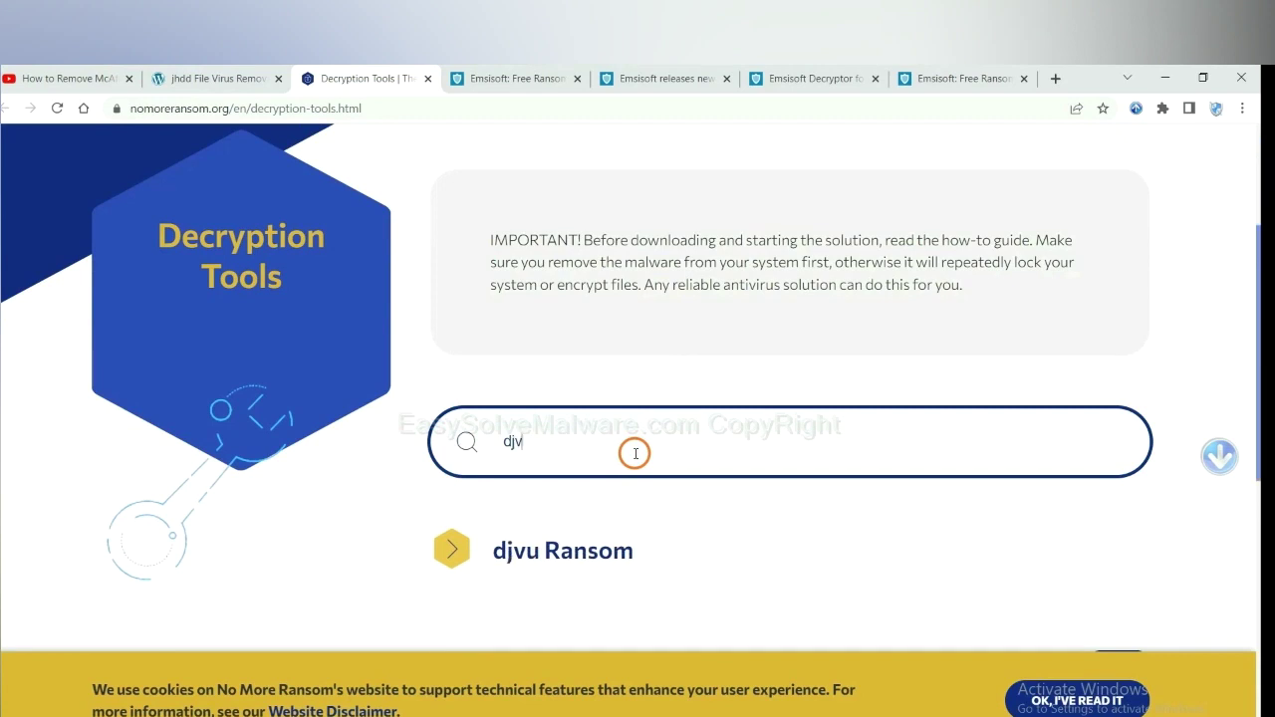
type("u")
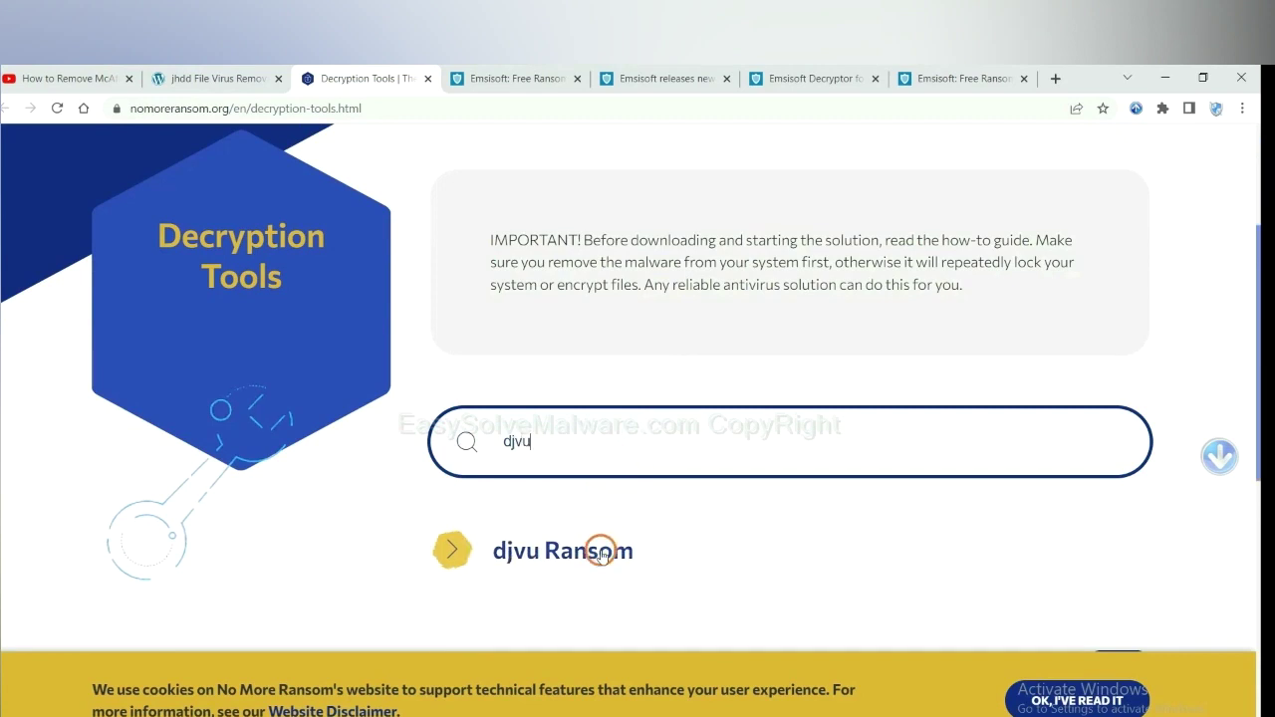
scroll(588, 501, "down", 1)
left_click(583, 468)
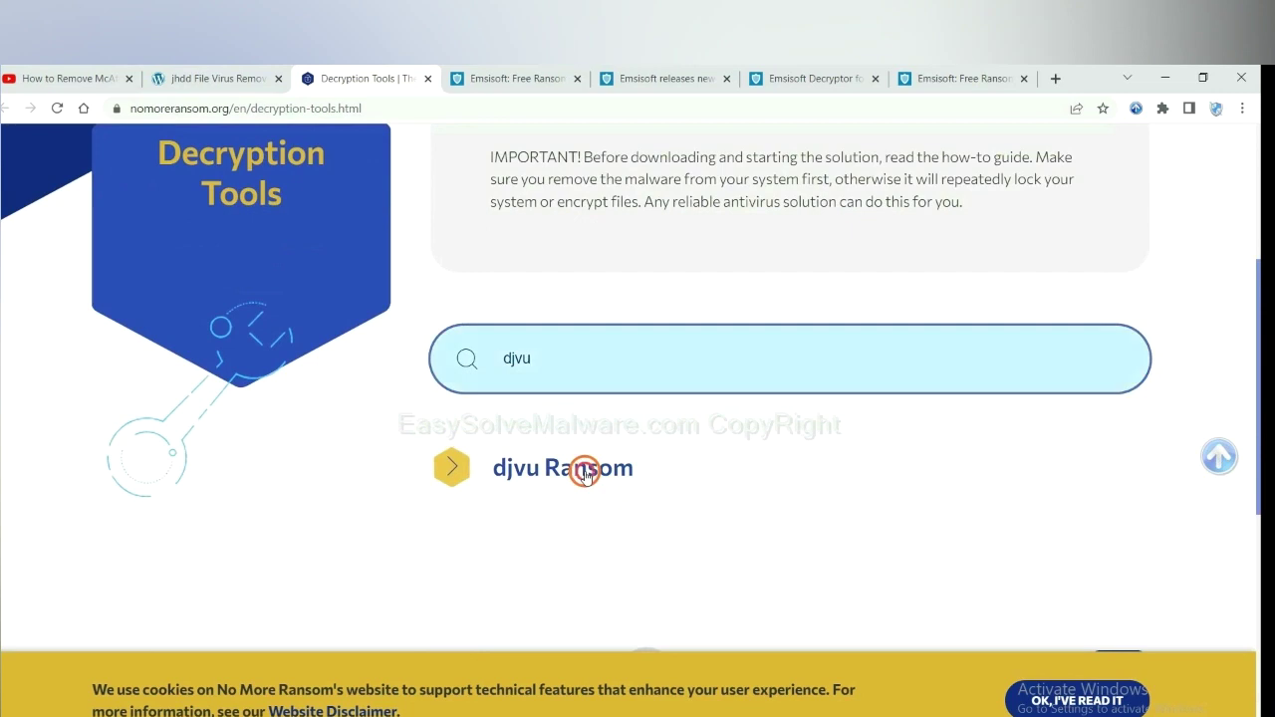
scroll(687, 521, "down", 3)
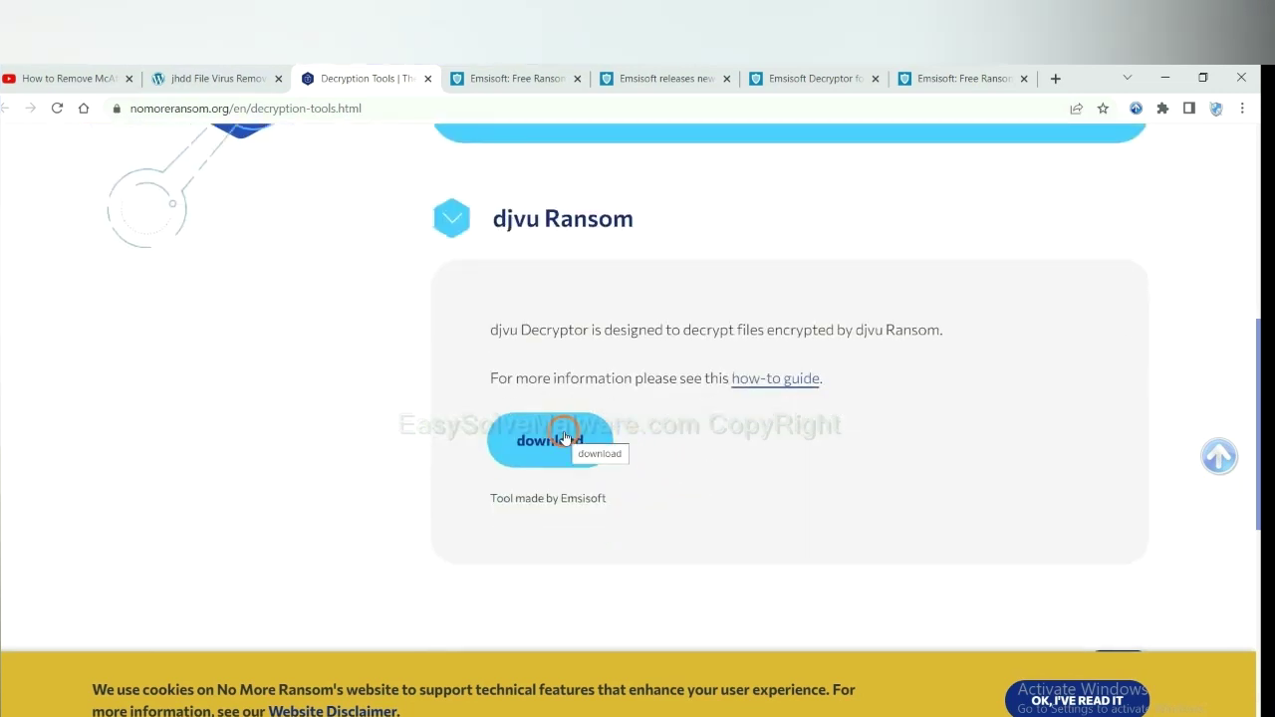
scroll(777, 435, "up", 7)
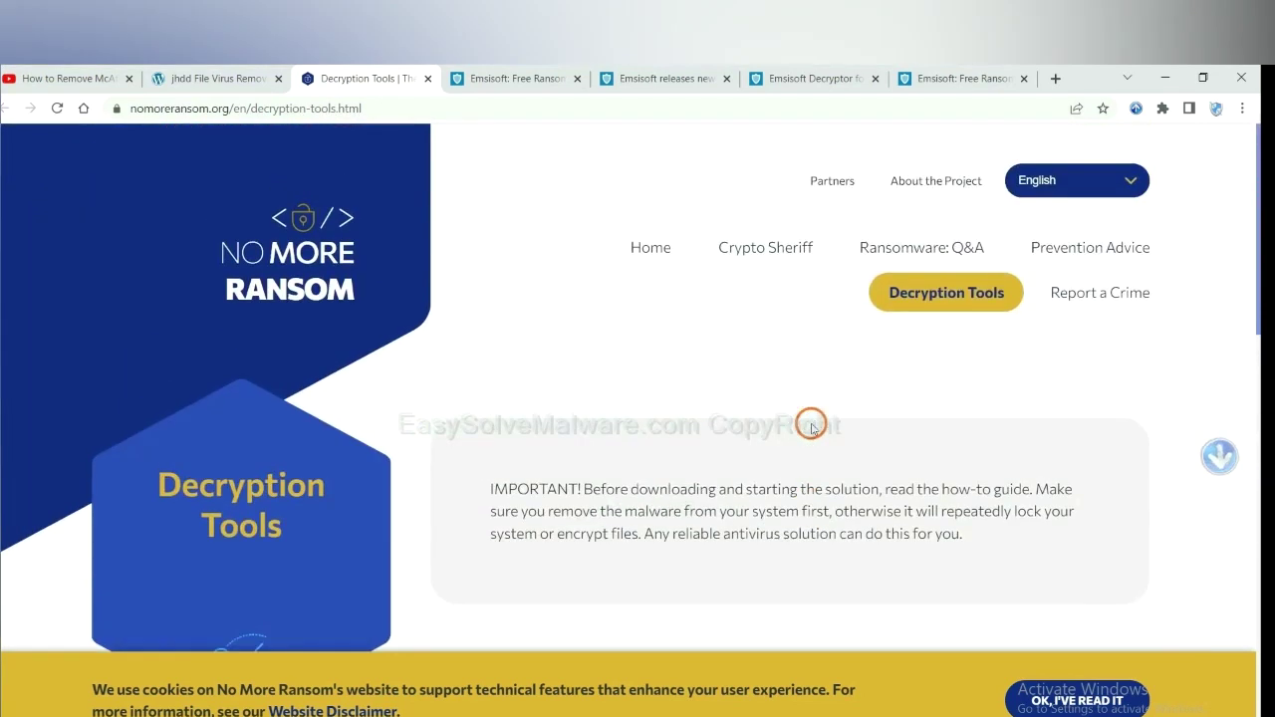